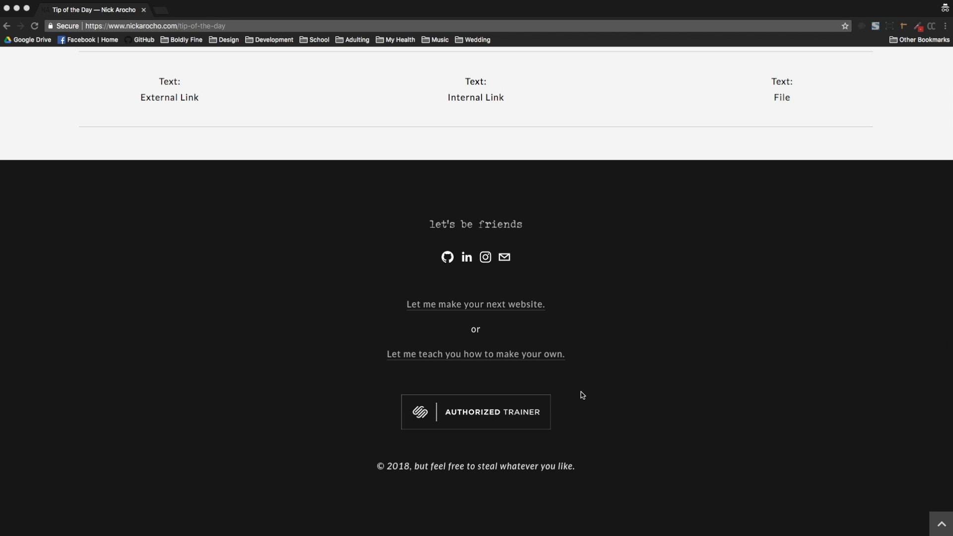
Step: Scroll through the Squarespace Tip of the Day page to review its link and button examples
scroll(583, 396, "up", 15)
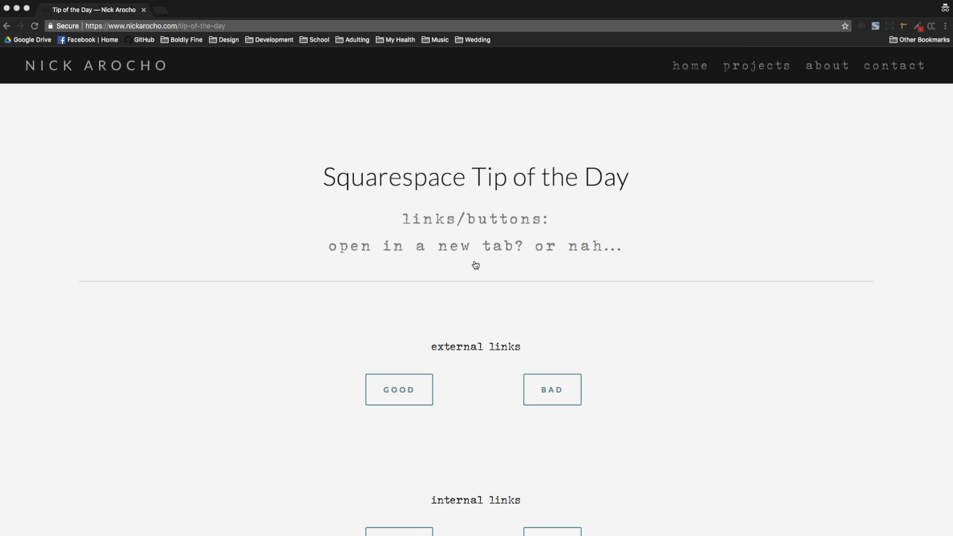
scroll(476, 265, "down", 3)
scroll(476, 265, "up", 3)
scroll(475, 265, "down", 6)
scroll(475, 265, "down", 10)
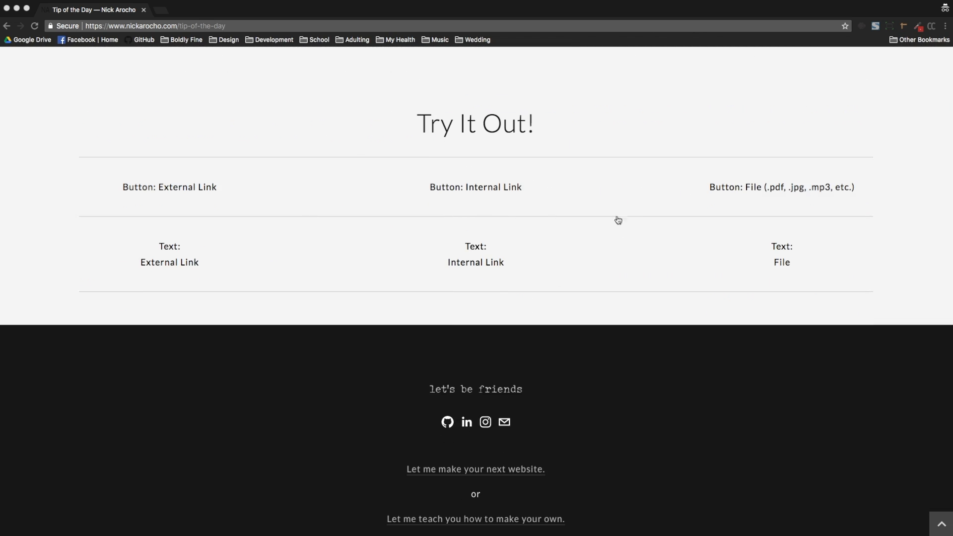
scroll(543, 215, "up", 15)
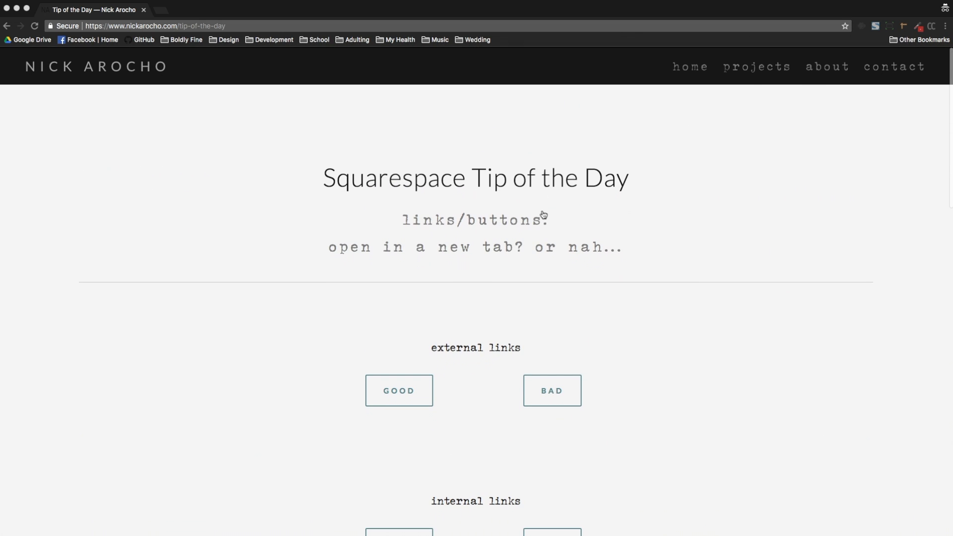
scroll(473, 359, "down", 5)
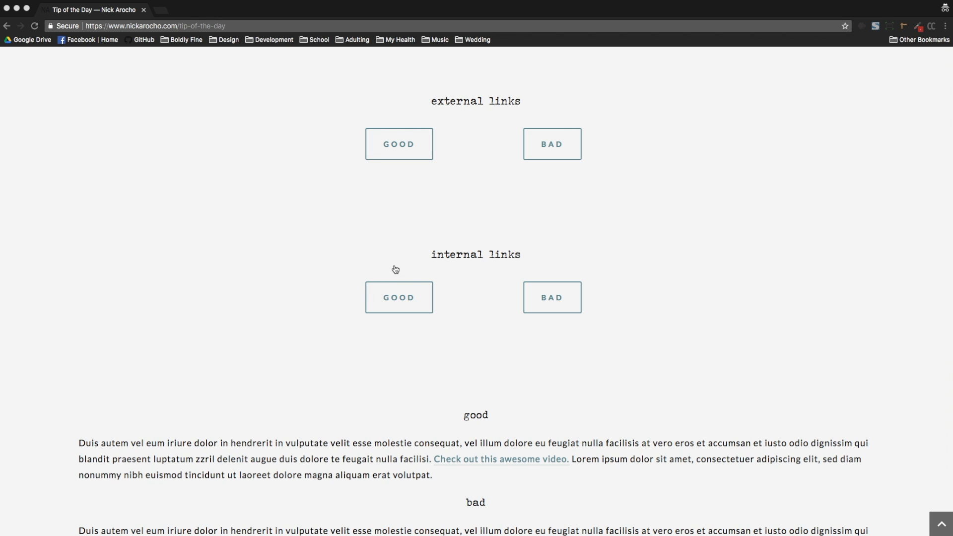
scroll(449, 174, "up", 5)
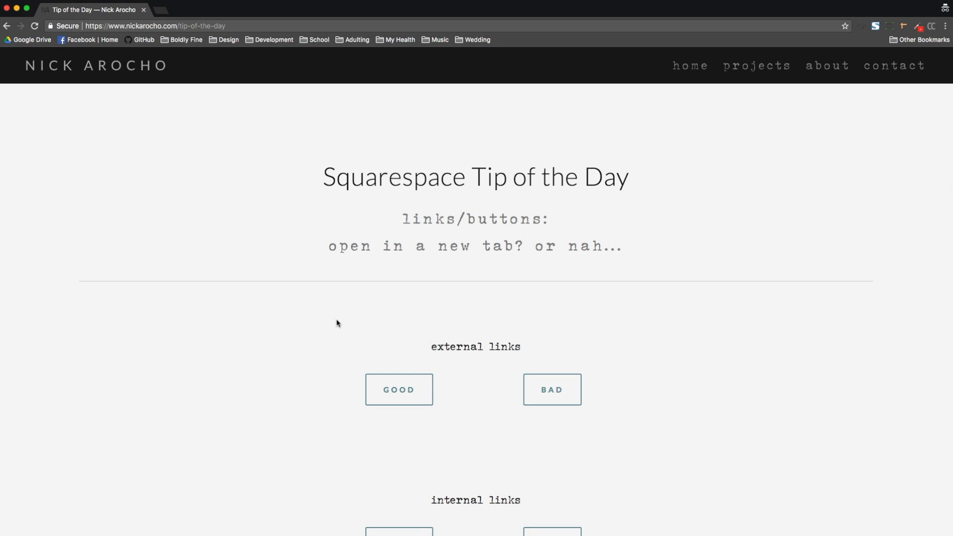
Step: Open the external GOOD button's link in a new tab and switch back and forth between both tabs
left_click(407, 397)
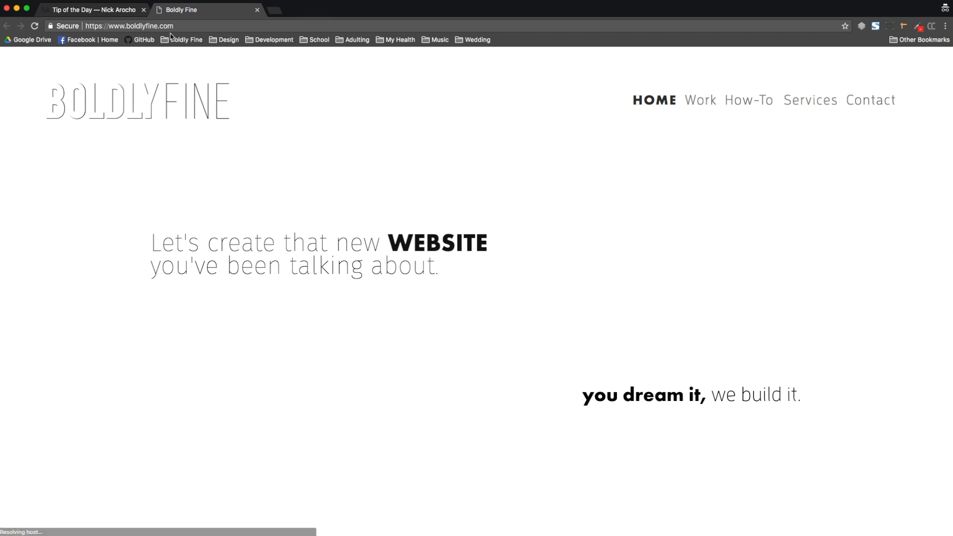
left_click(120, 10)
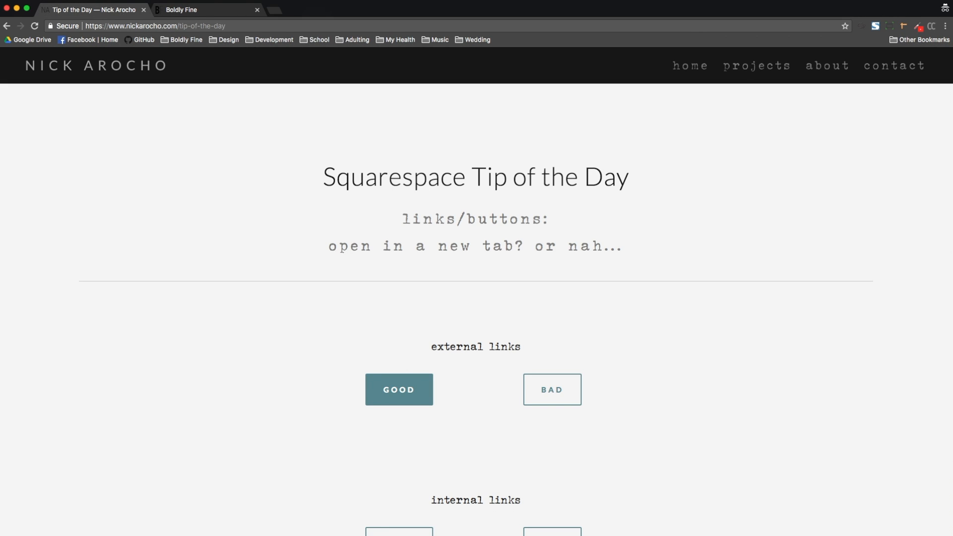
left_click(204, 10)
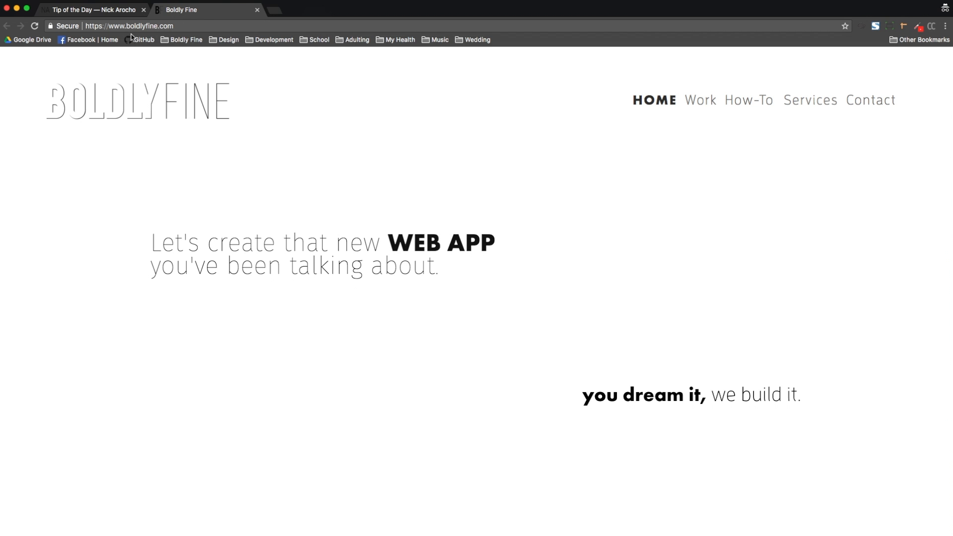
left_click(99, 10)
scroll(395, 266, "down", 2)
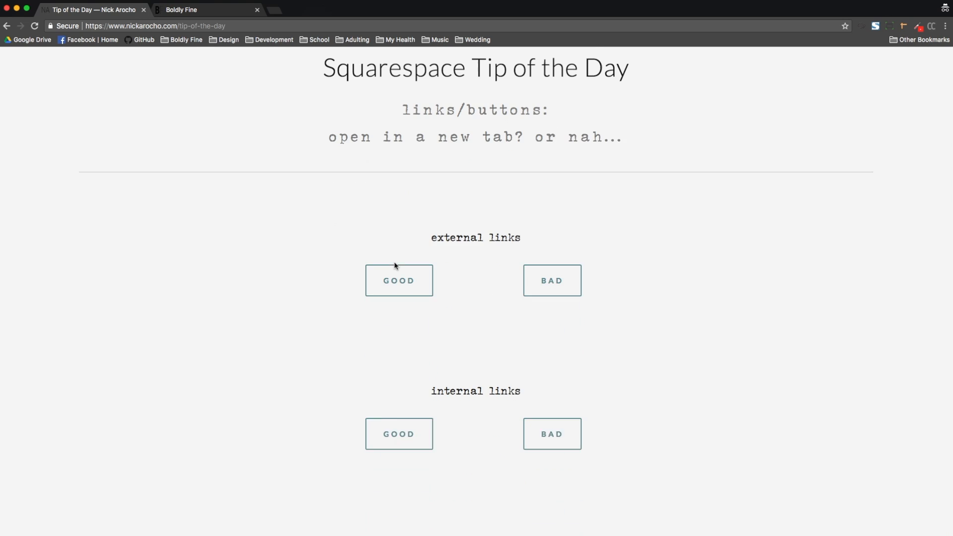
scroll(395, 266, "down", 1)
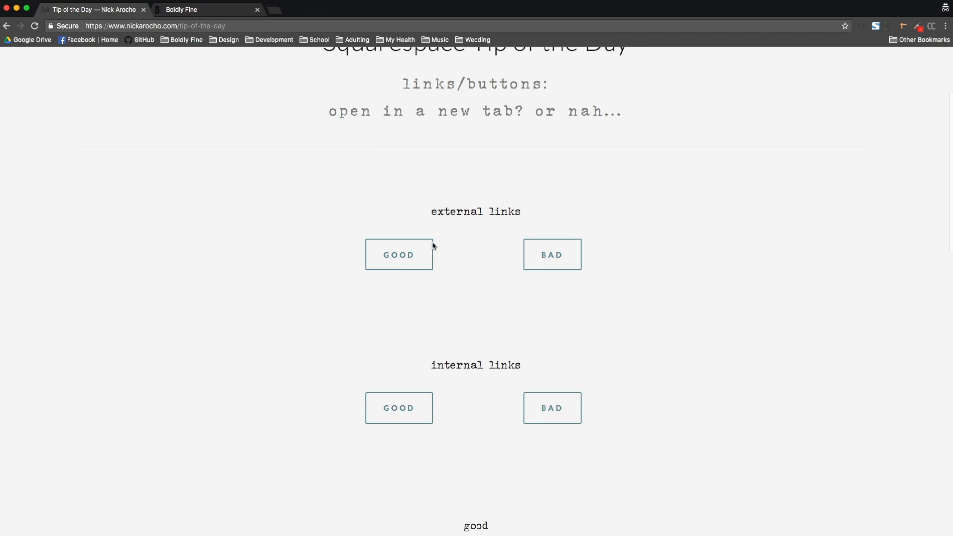
left_click(188, 10)
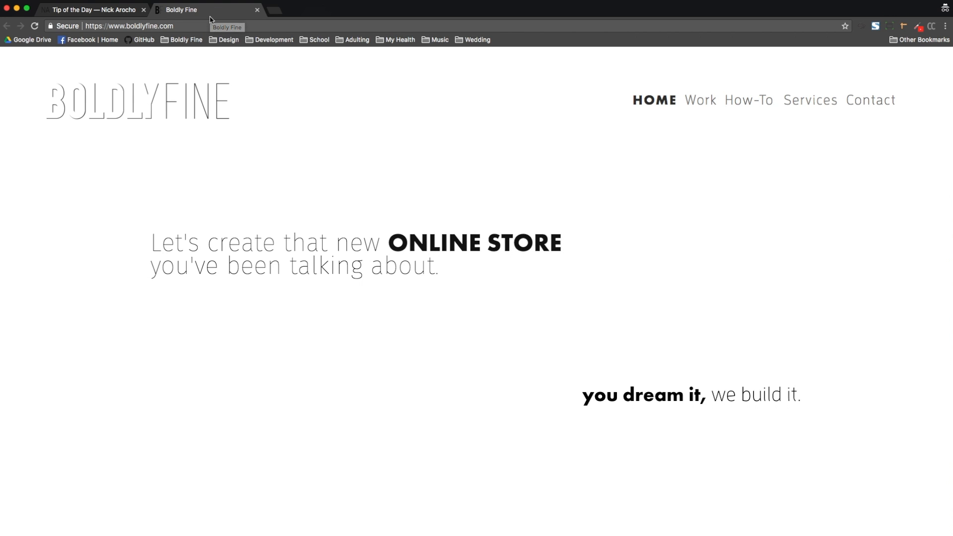
left_click(117, 11)
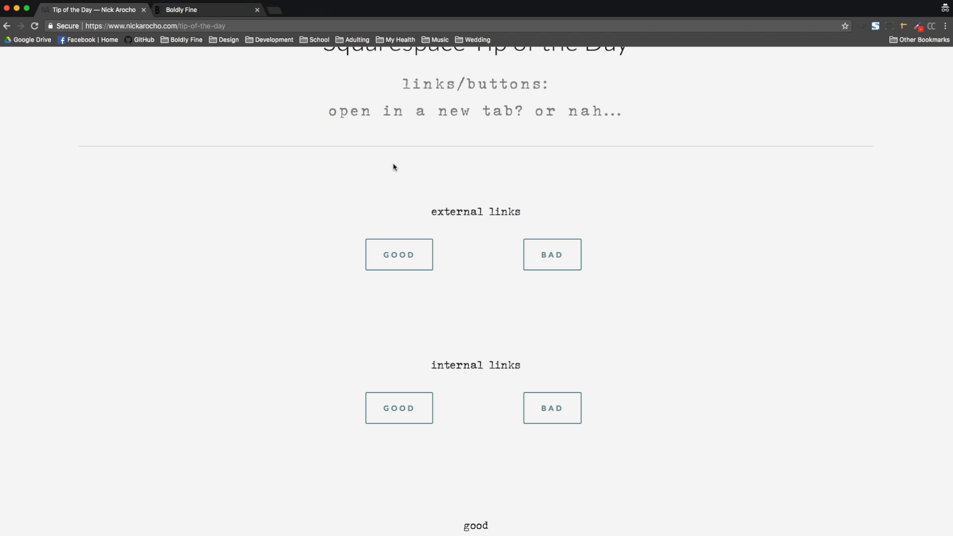
Step: Close the Boldly Fine tab, leaving only the tip page open
scroll(444, 206, "up", 3)
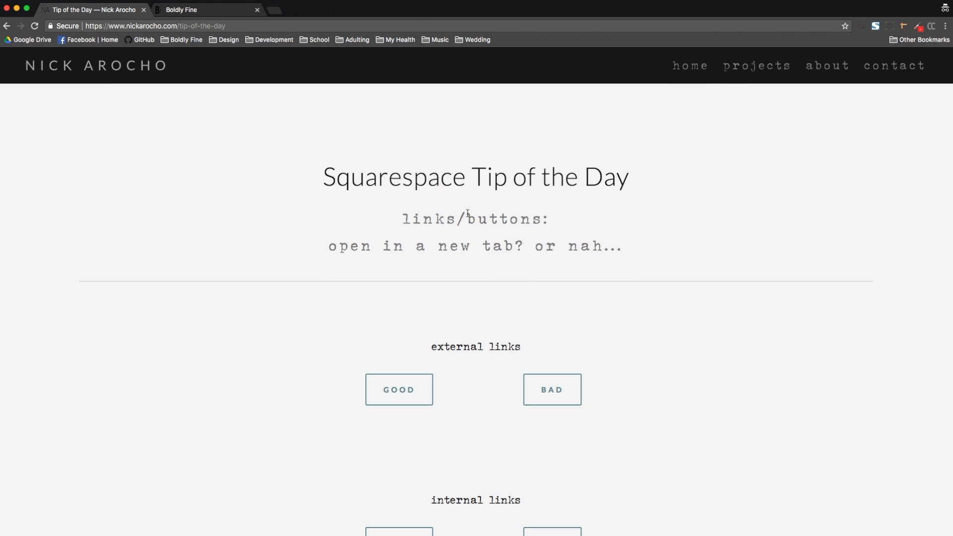
scroll(506, 87, "down", 15)
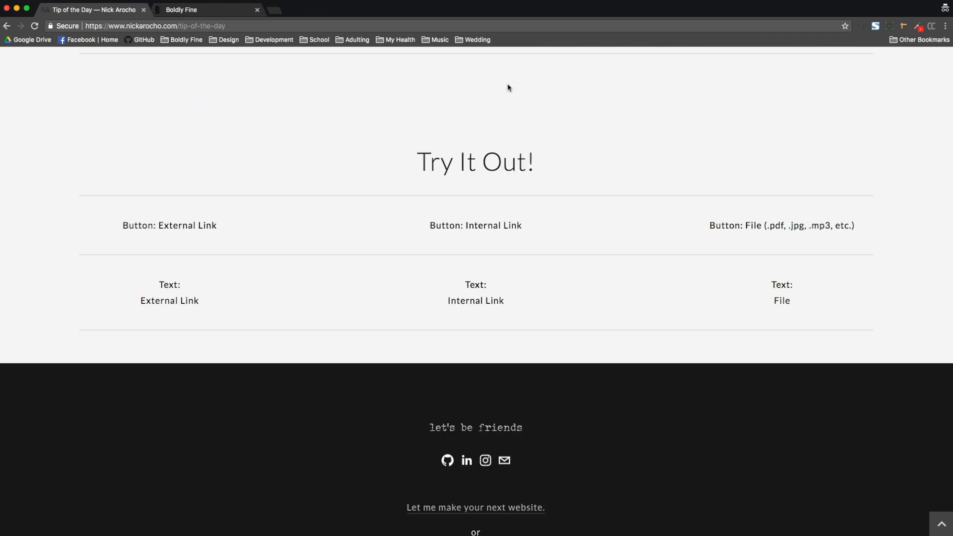
scroll(507, 88, "up", 20)
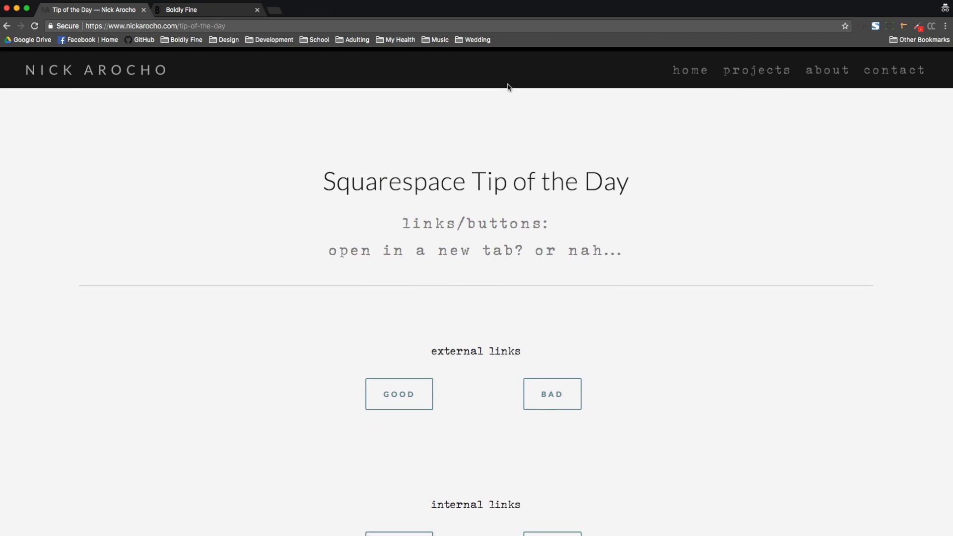
scroll(507, 88, "down", 15)
scroll(507, 88, "up", 20)
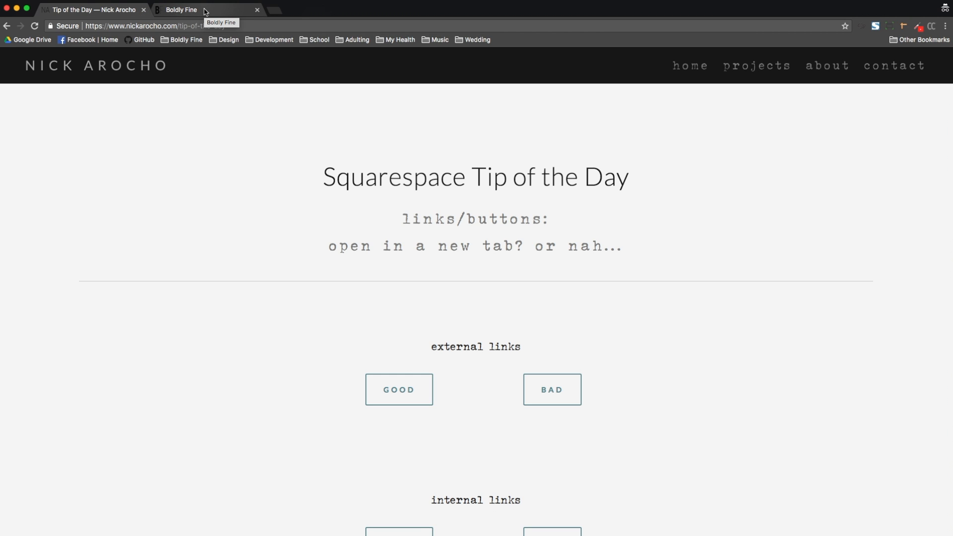
left_click(258, 10)
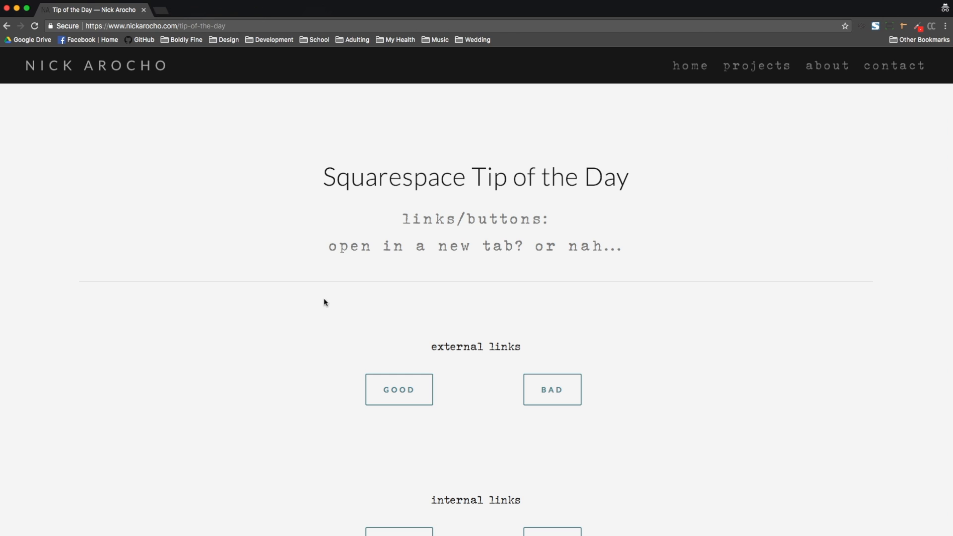
Step: Follow the external BAD button's link so Boldly Fine opens in the same tab
scroll(582, 336, "down", 4)
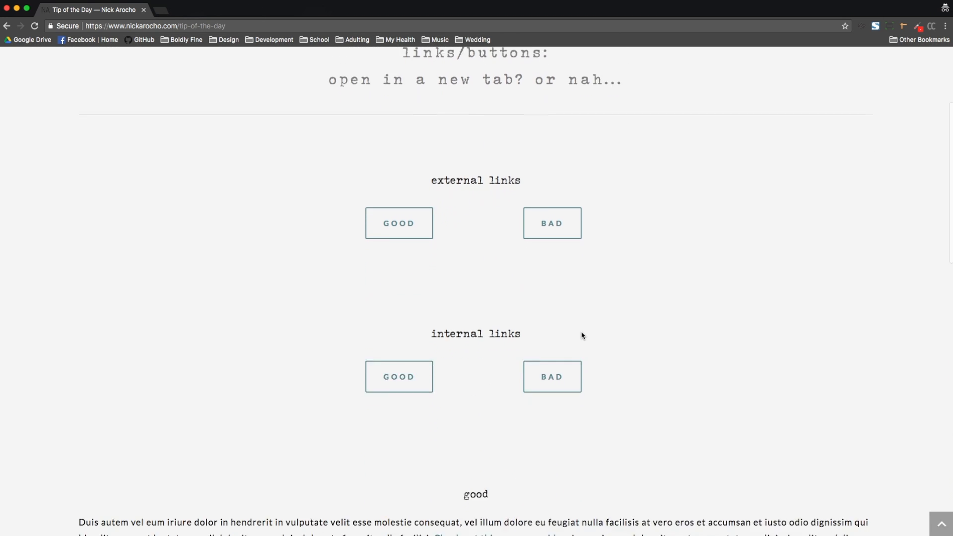
scroll(583, 335, "up", 1)
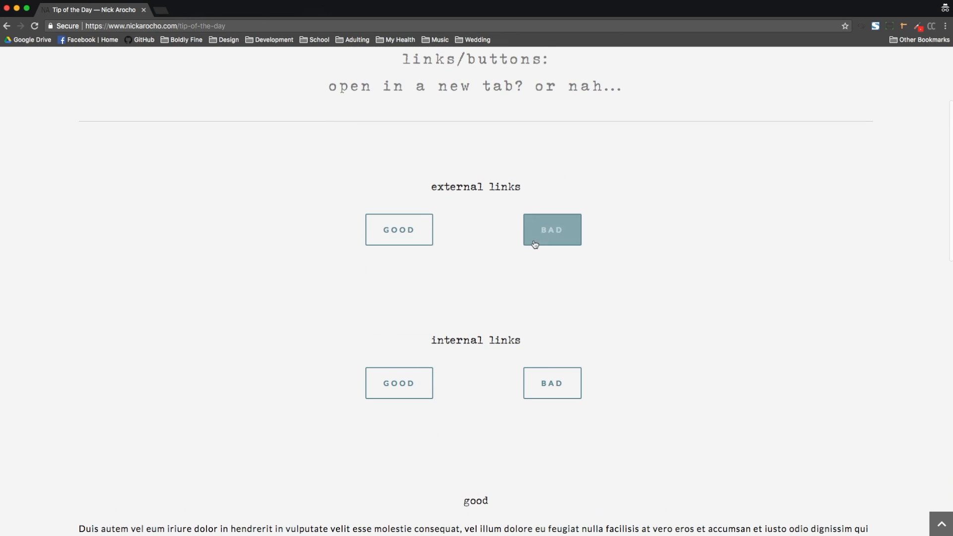
left_click(559, 230)
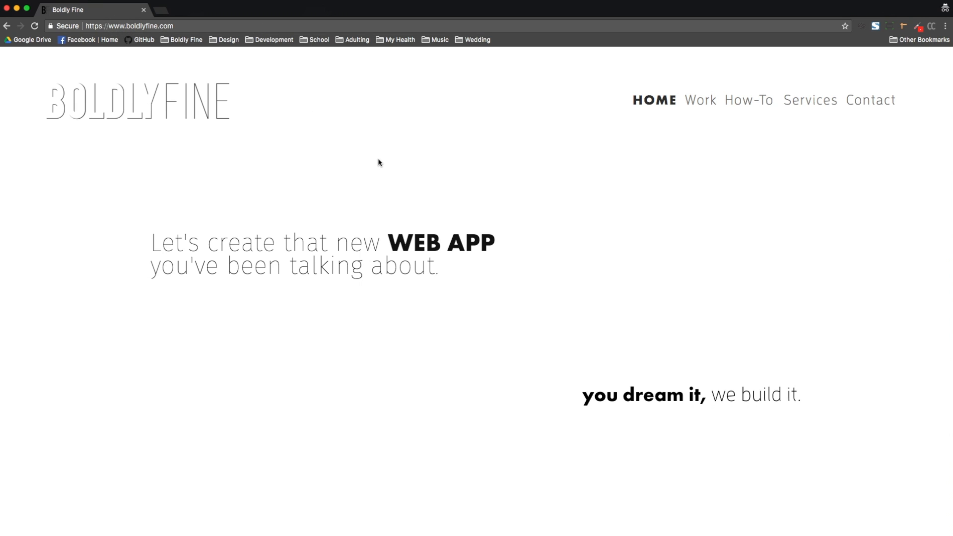
Step: Scroll through the Boldly Fine home page and go back to the tip page
scroll(378, 162, "down", 20)
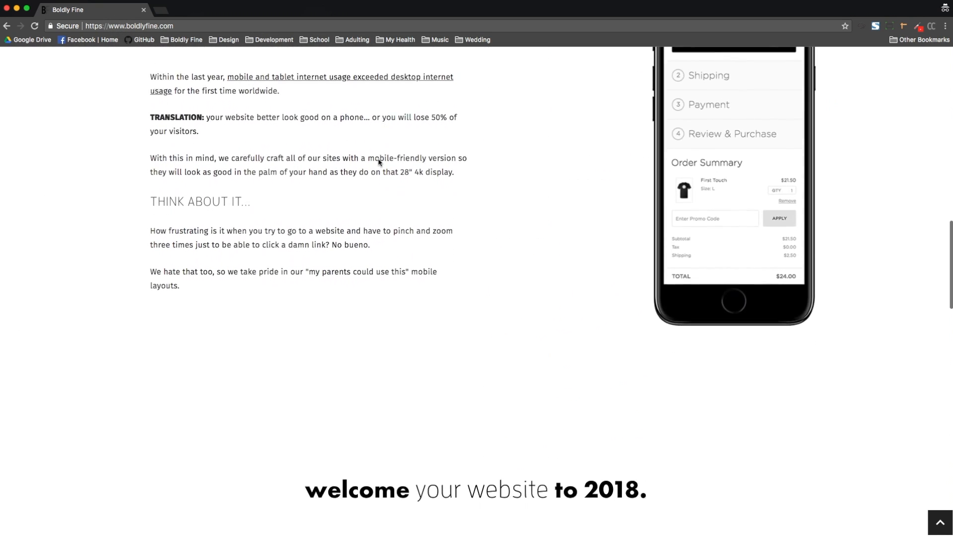
scroll(379, 162, "down", 20)
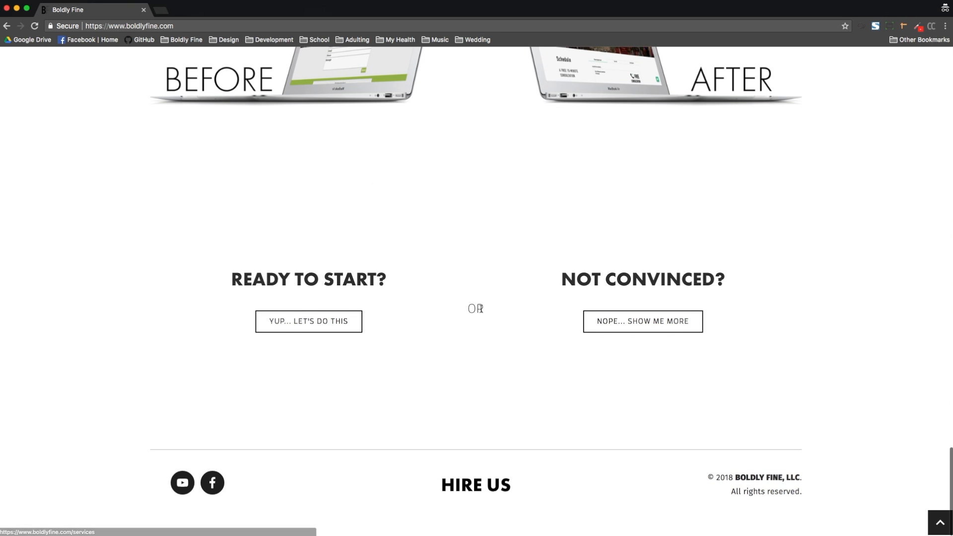
scroll(479, 308, "up", 20)
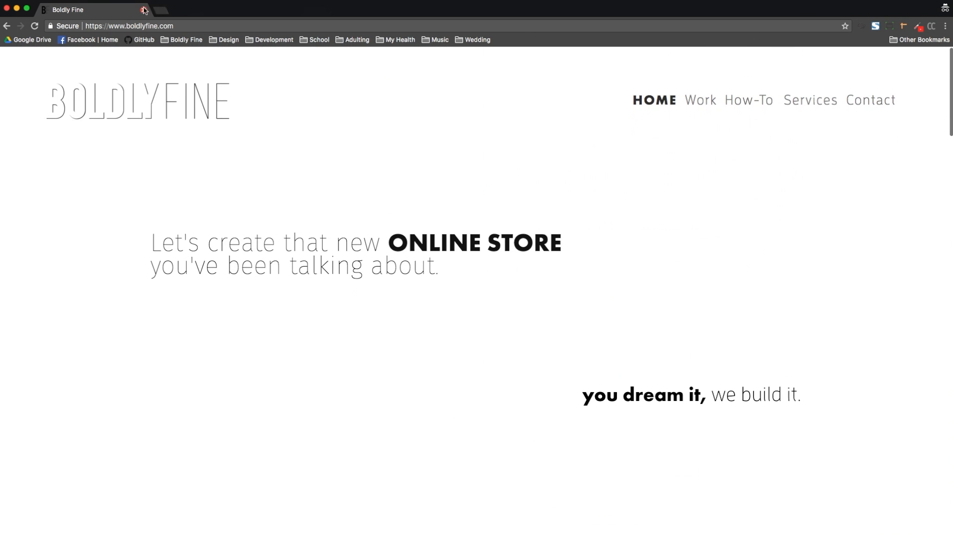
left_click(9, 26)
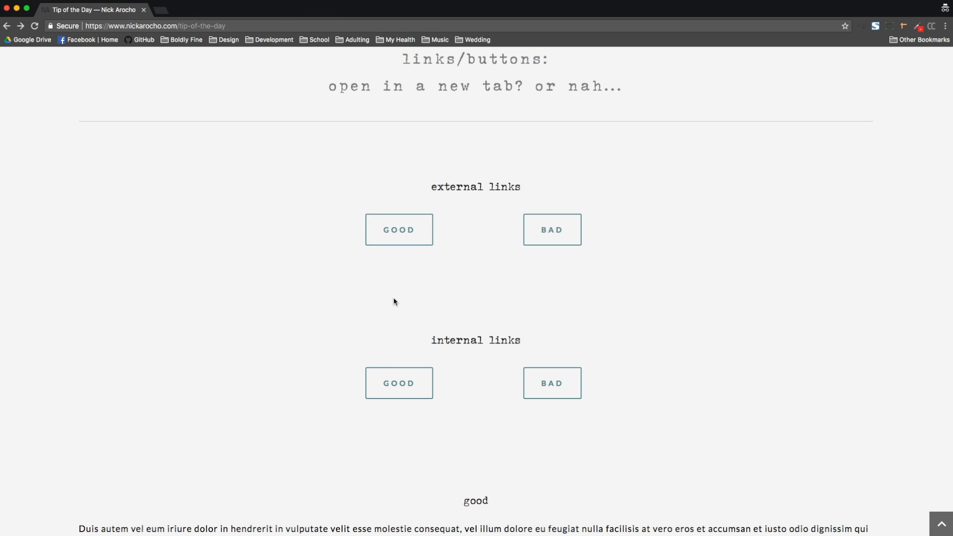
Step: Follow the internal GOOD button to the newsletter page twice, going back to the tip page each time
scroll(427, 272, "down", 5)
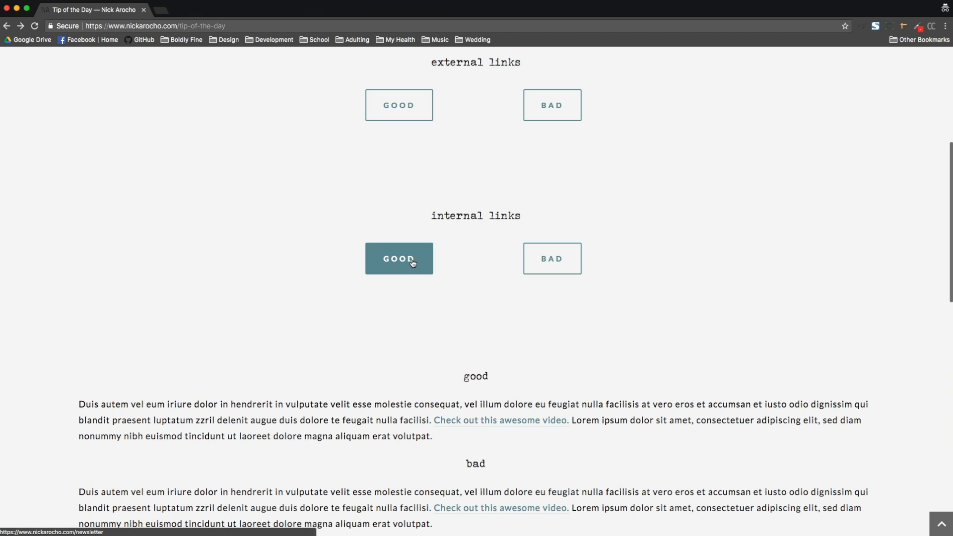
scroll(412, 263, "up", 10)
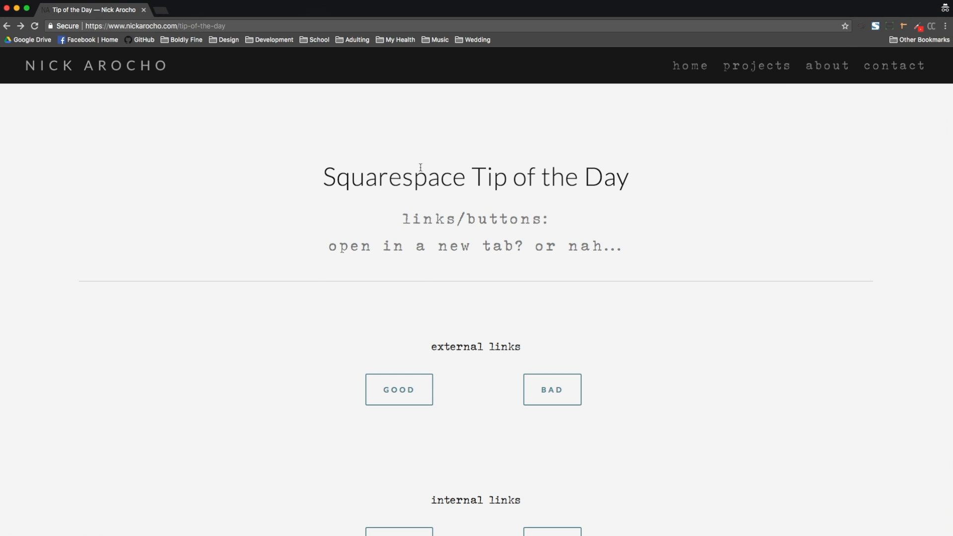
scroll(421, 170, "down", 5)
left_click(410, 307)
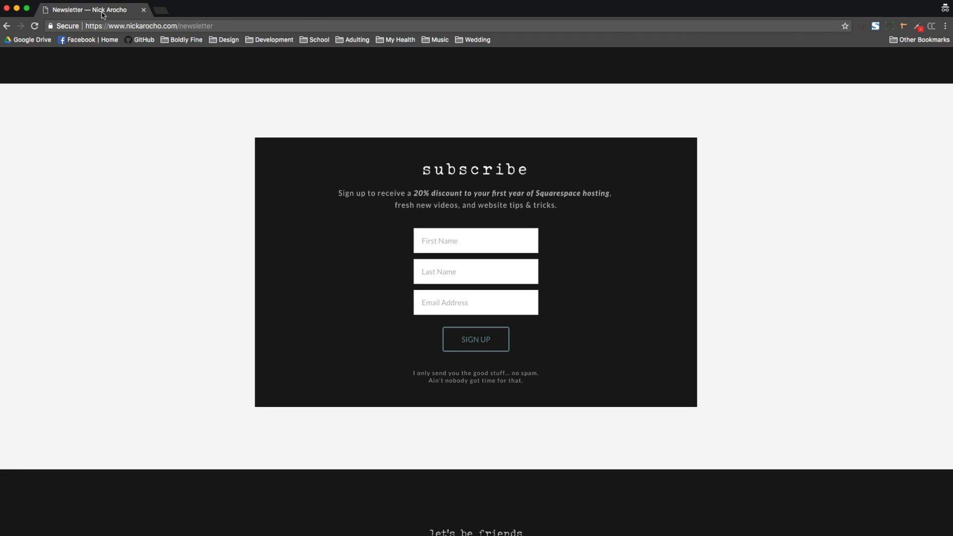
left_click(7, 28)
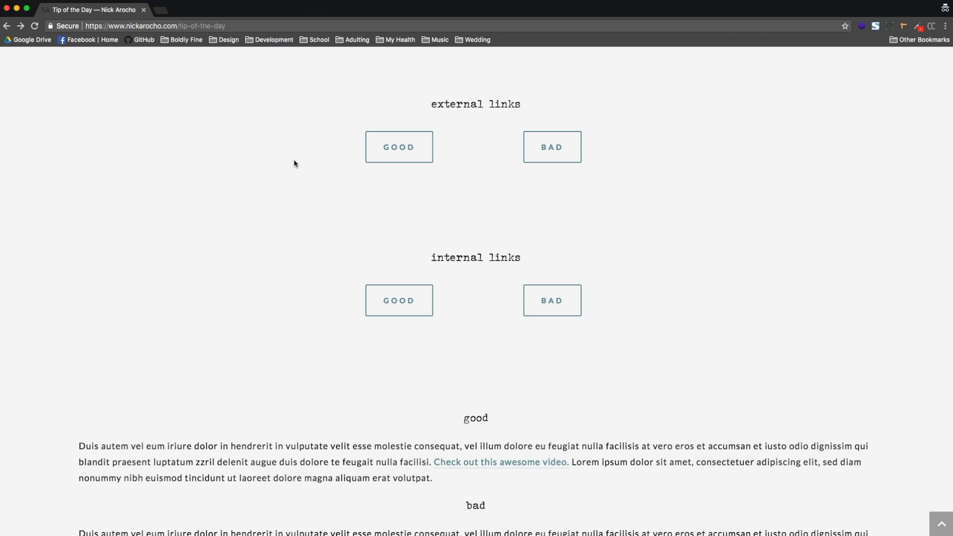
left_click(421, 304)
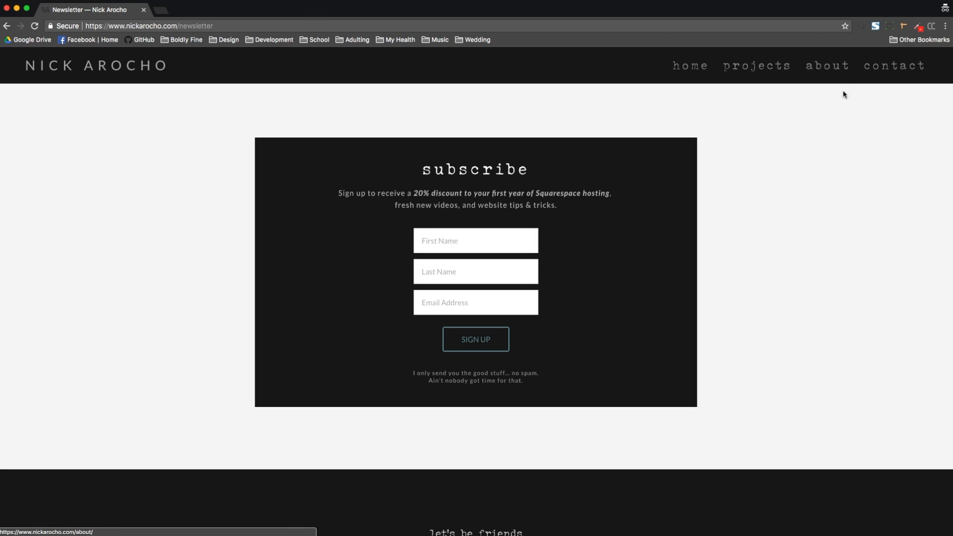
left_click(7, 28)
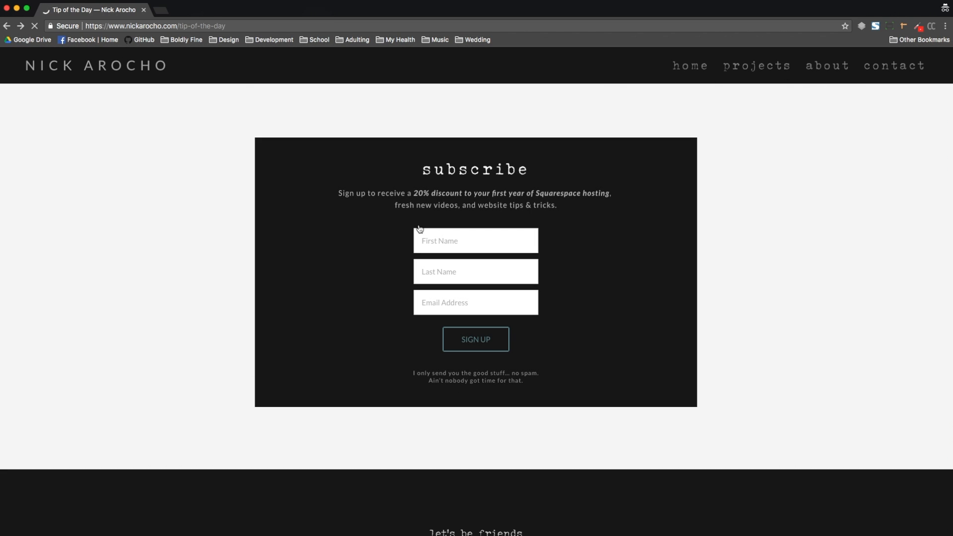
Step: Open the internal BAD button's link in a new tab, switch between tabs, and close the Newsletter tab
left_click(561, 306)
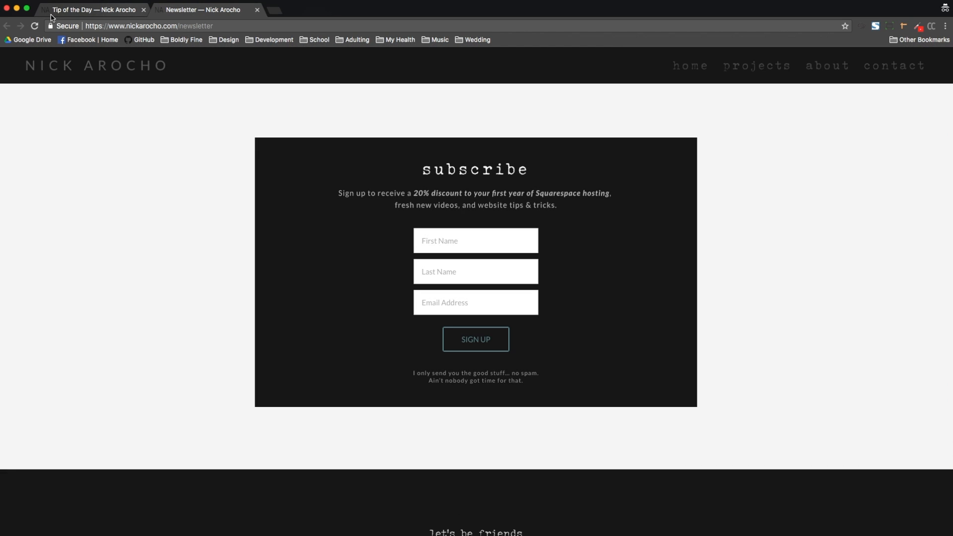
left_click(115, 11)
key("ctrl+Tab")
left_click(117, 15)
left_click(177, 17)
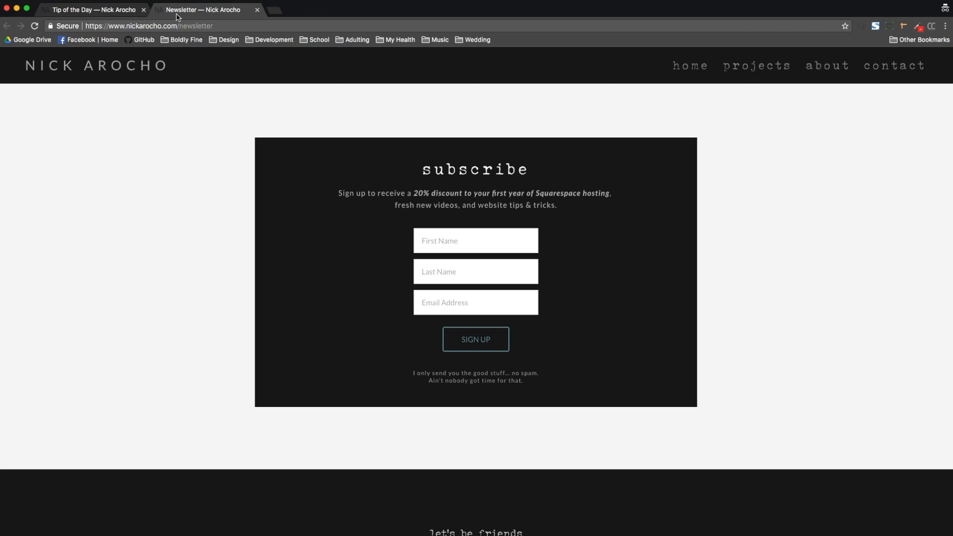
left_click(257, 10)
Step: Follow the internal GOOD button again, return to the tip page, and scroll to the text link examples
scroll(454, 290, "down", 5)
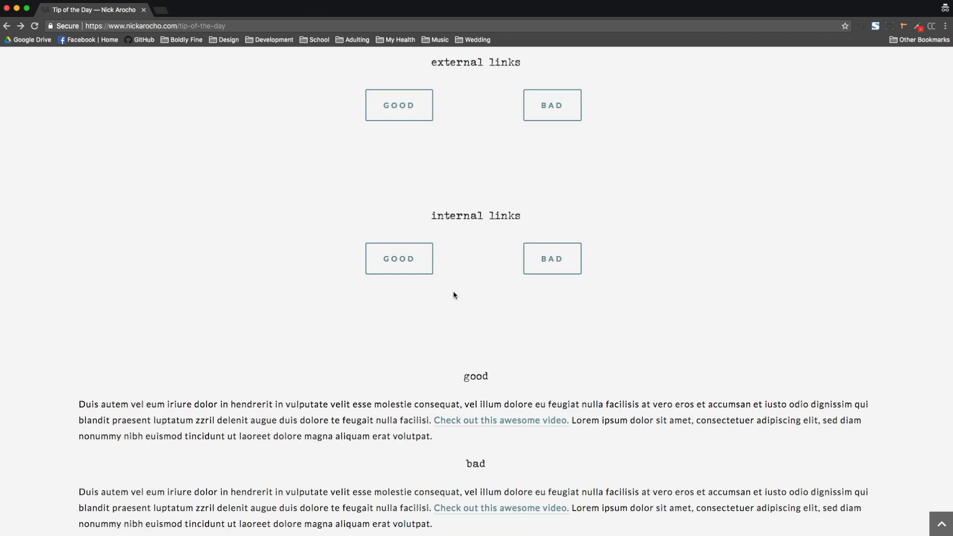
scroll(454, 291, "up", 5)
left_click(411, 294)
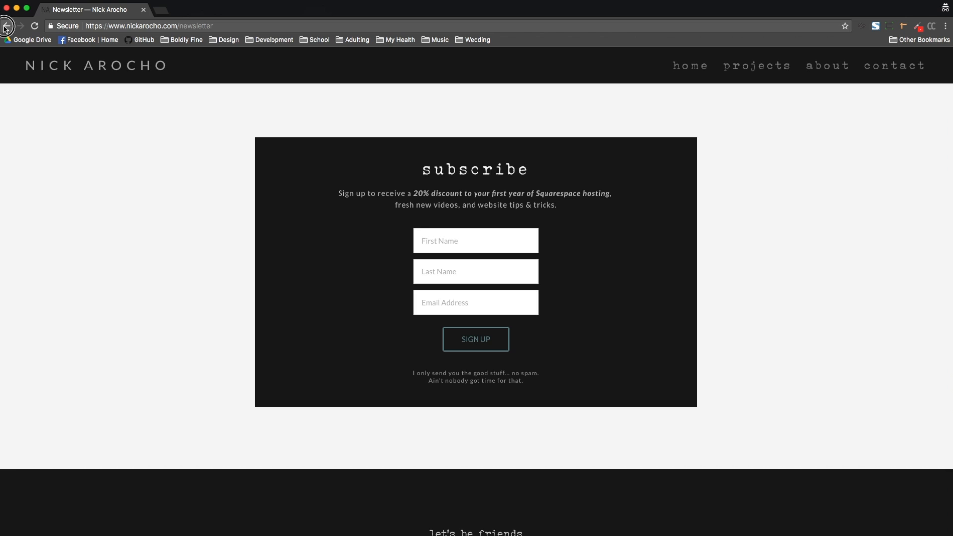
left_click(7, 26)
scroll(558, 253, "down", 5)
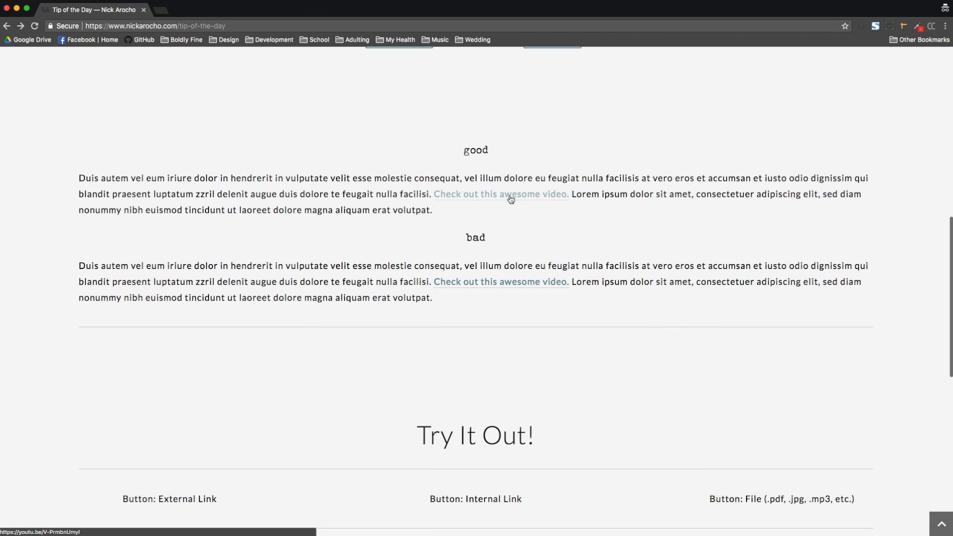
Step: Open the GOOD text link's video in a new tab, then close that tab
left_click(553, 195)
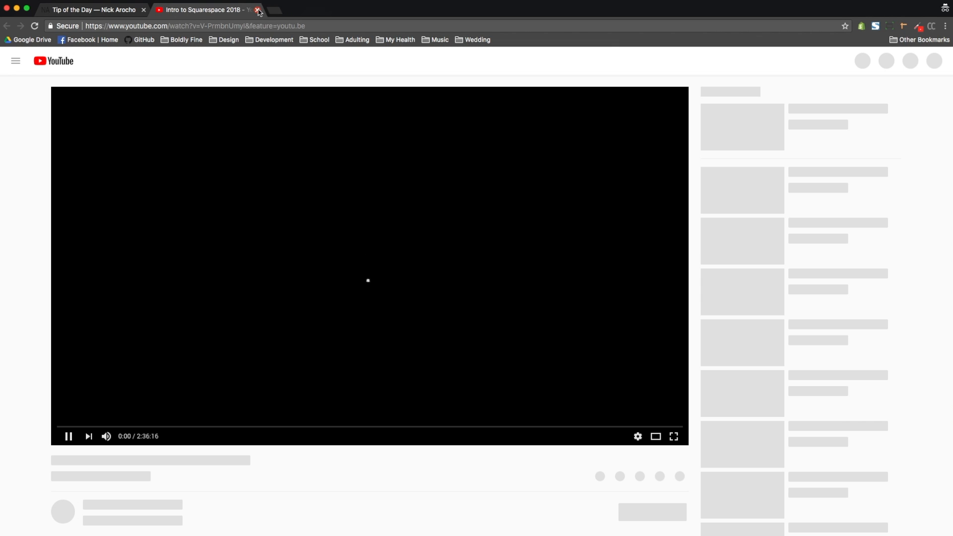
left_click(257, 10)
Step: Follow the BAD text link to the video in the same tab and go back to the tip page
left_click(526, 283)
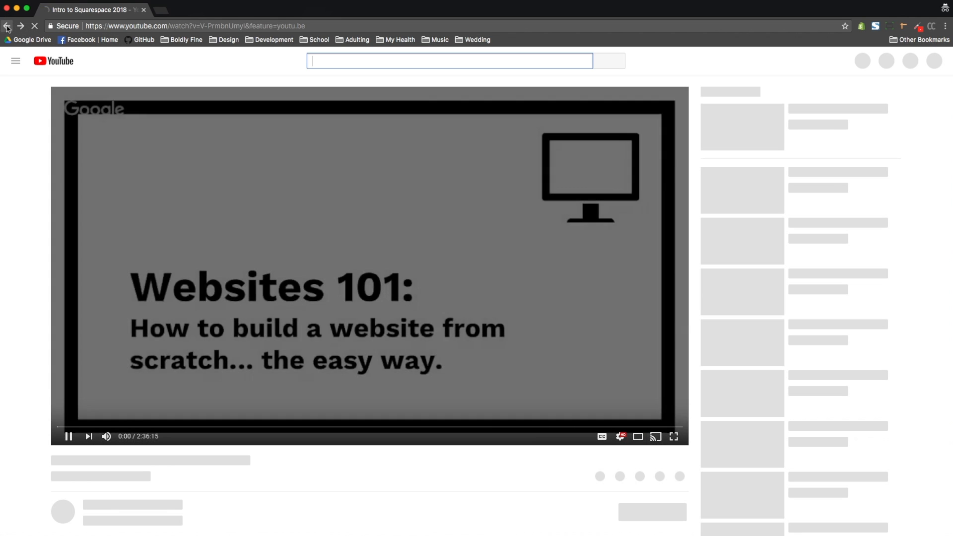
left_click(8, 26)
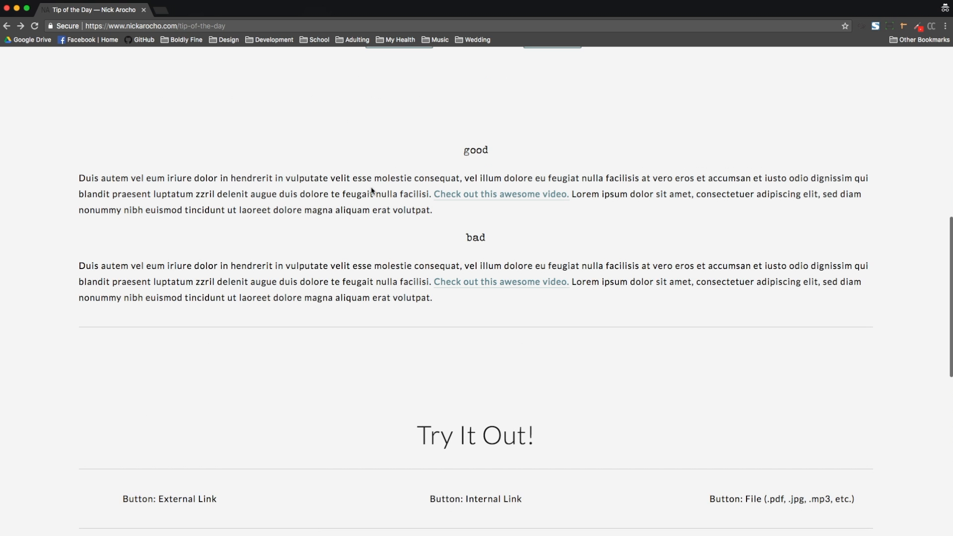
Step: Open the tip page in the editor and insert a Button block under the Button: External Link heading
key("Escape")
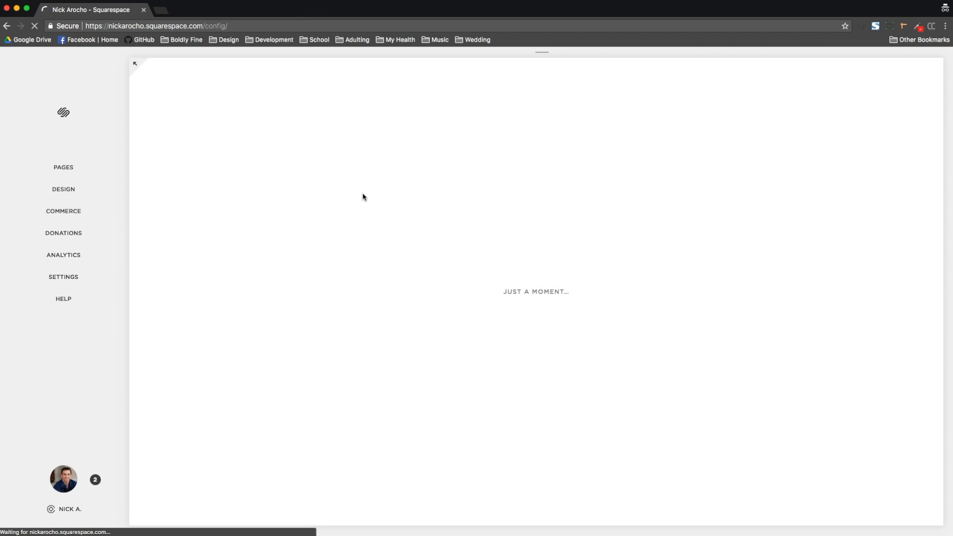
scroll(363, 197, "down", 3)
scroll(362, 197, "down", 12)
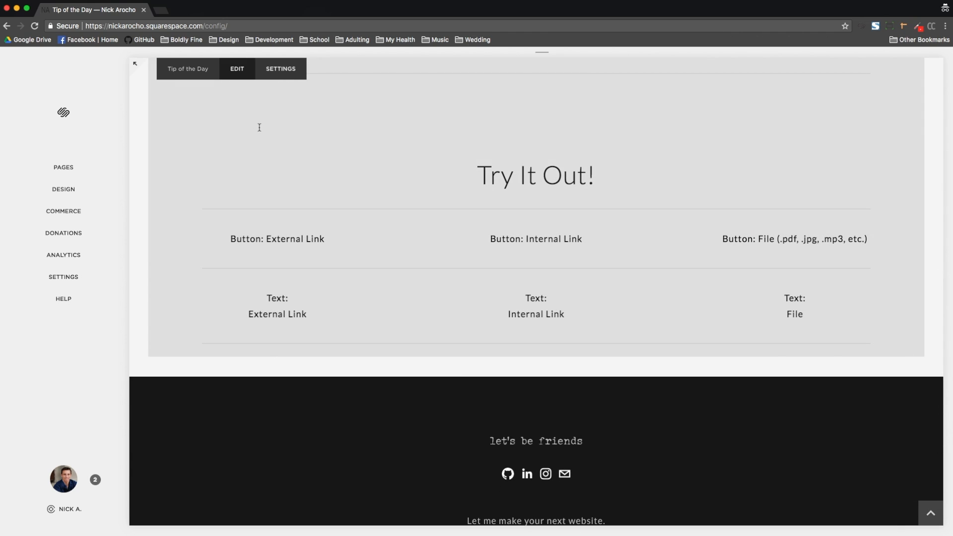
left_click(259, 127)
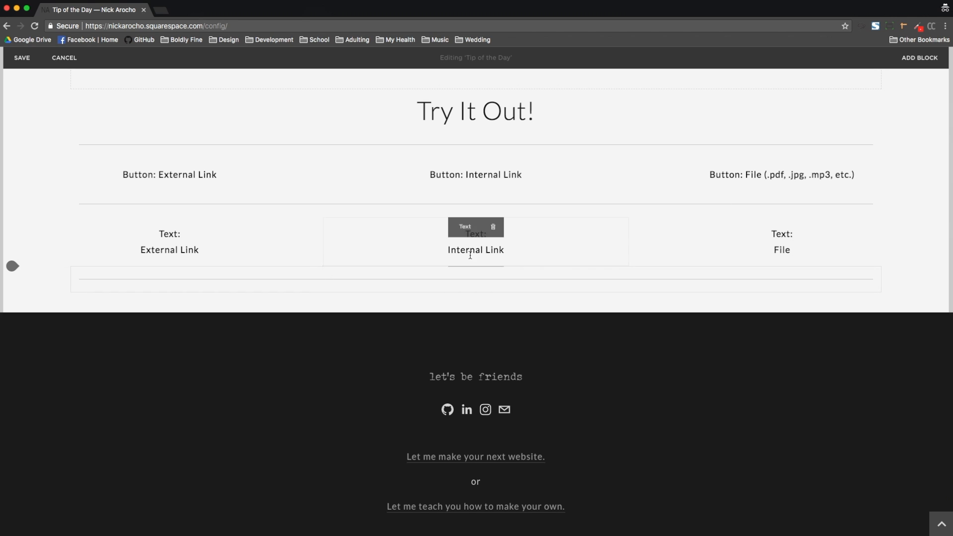
left_click(217, 252)
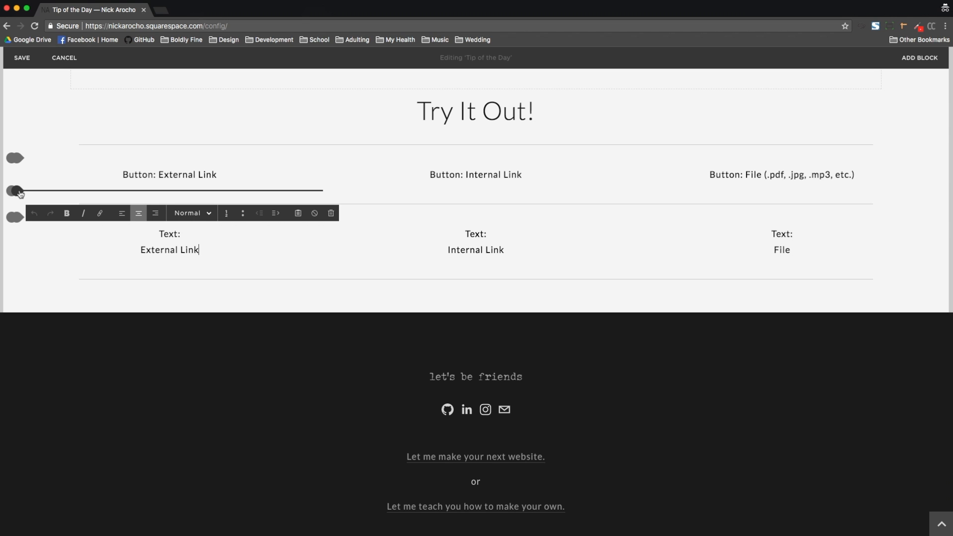
left_click(16, 191)
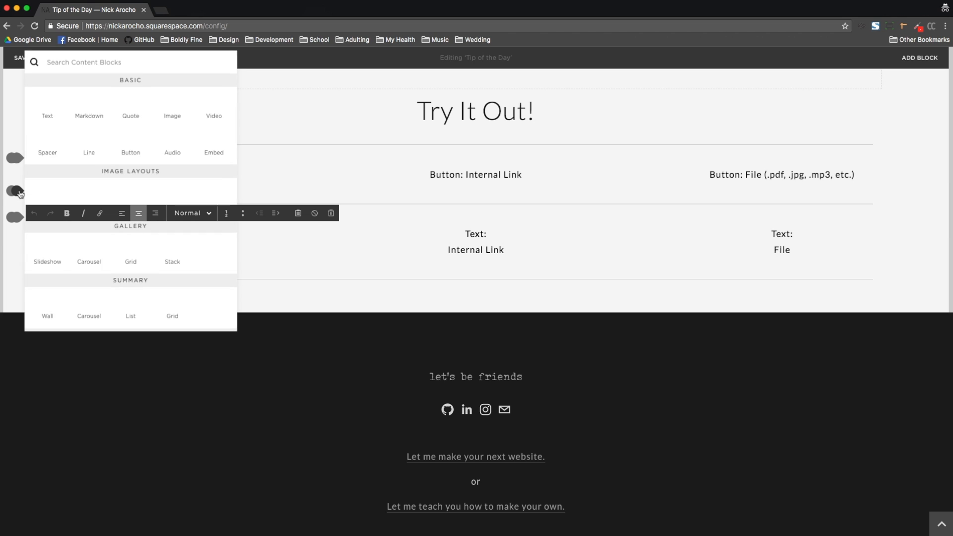
left_click(127, 138)
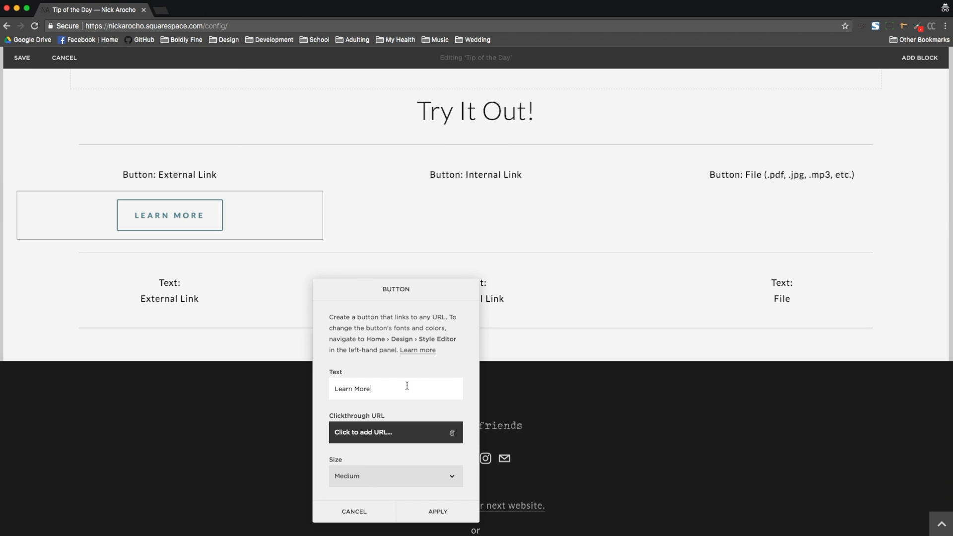
Step: Set the new button's text to Click Me!
triple_click(407, 388)
type("Click Me!")
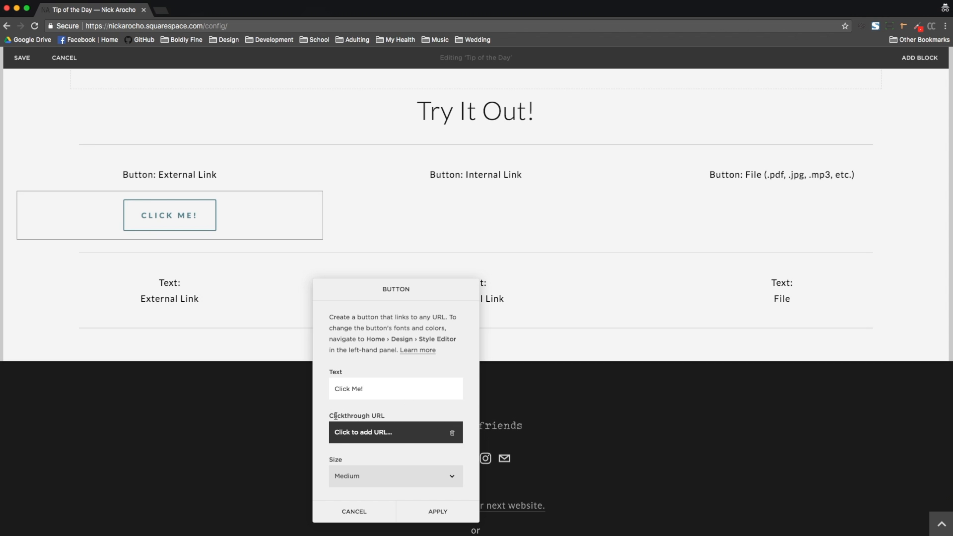
left_click_drag(330, 415, 417, 415)
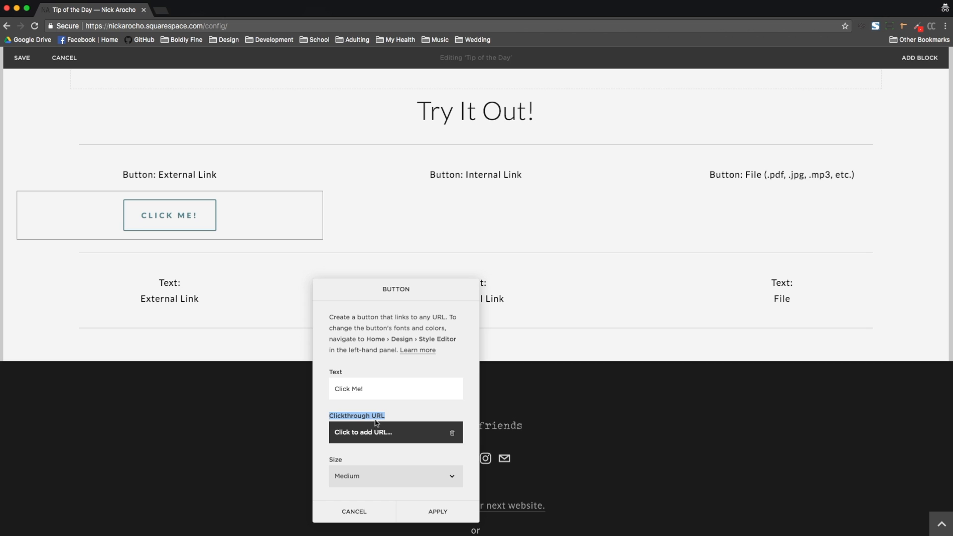
Step: Link the Click Me! button to the external URL boldlyfine.com, opening in a new window, and apply
left_click(375, 431)
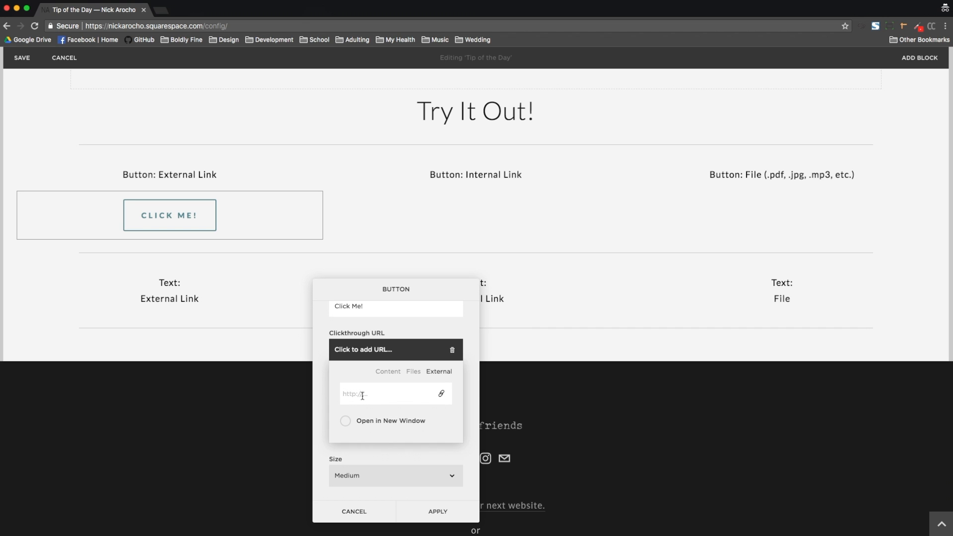
type("w")
key("BackSpace")
key("BackSpace")
key("BackSpace")
type("h")
key("BackSpace")
type("boldlyfine.com")
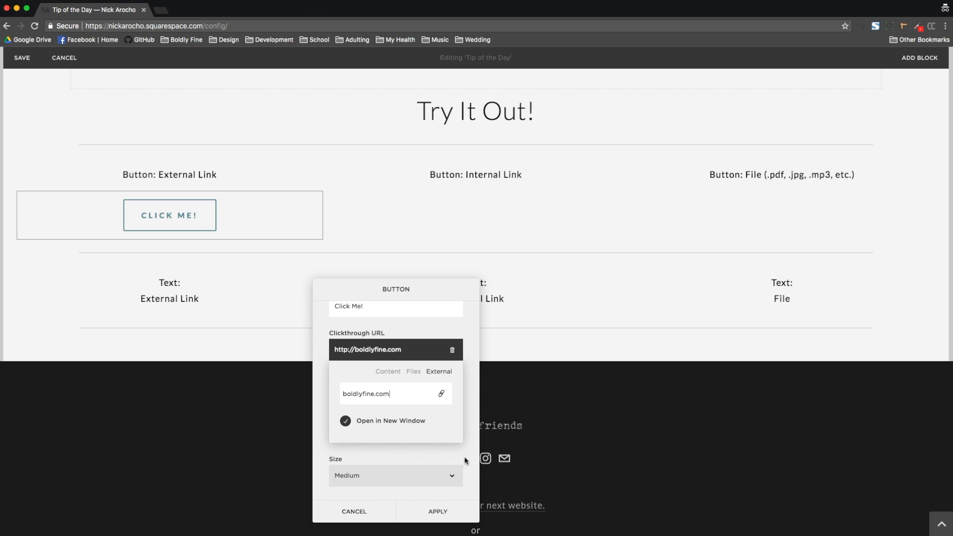
left_click(447, 515)
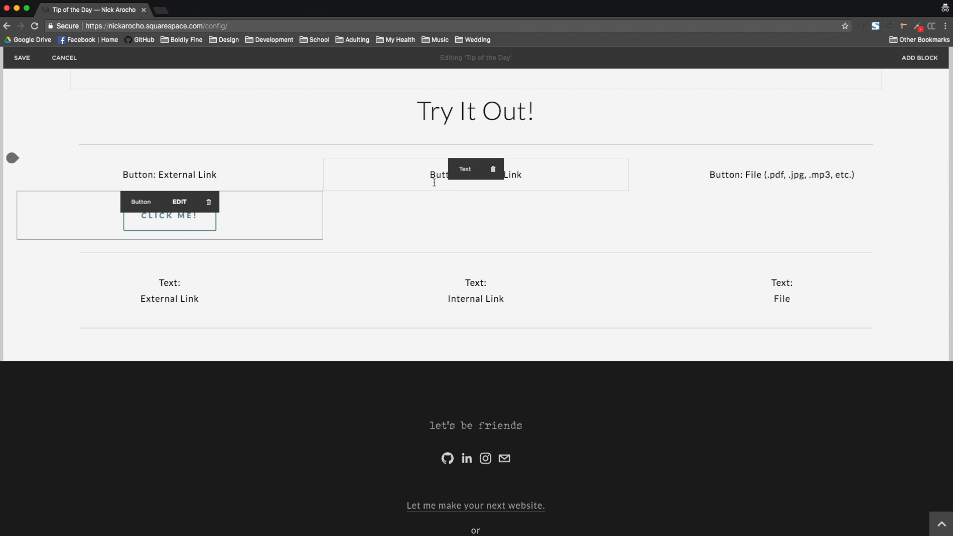
Step: Insert a Button block under the Button: Internal Link heading and label it Contact Me
left_click(323, 191)
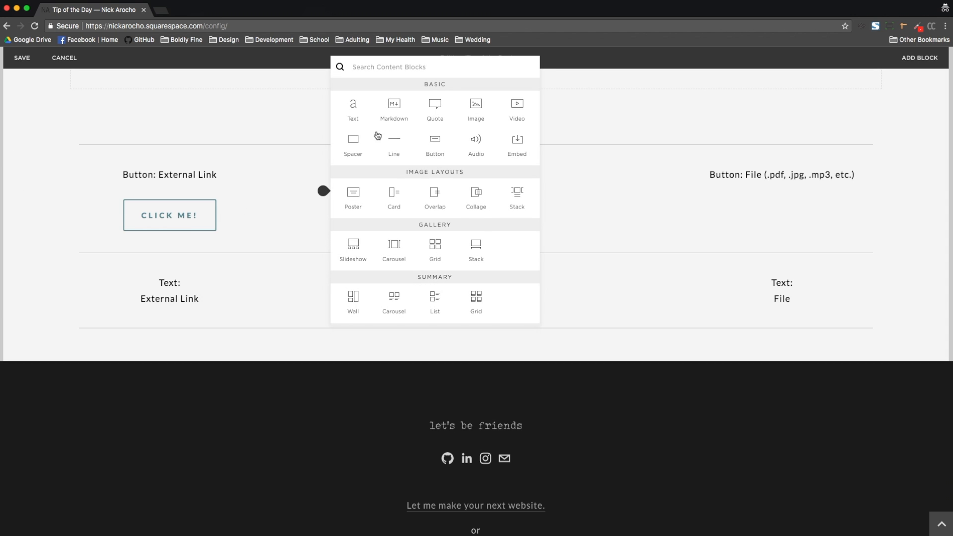
left_click(437, 147)
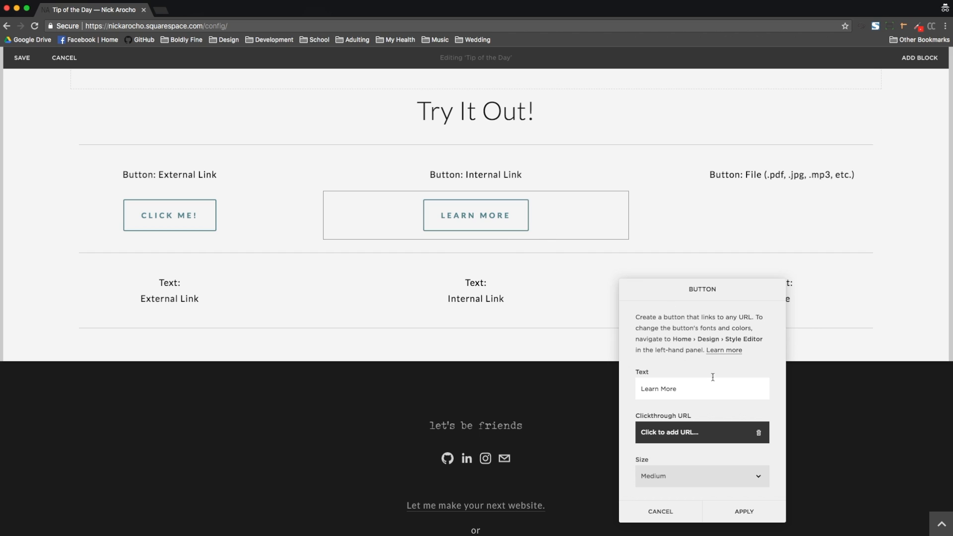
type("Clic")
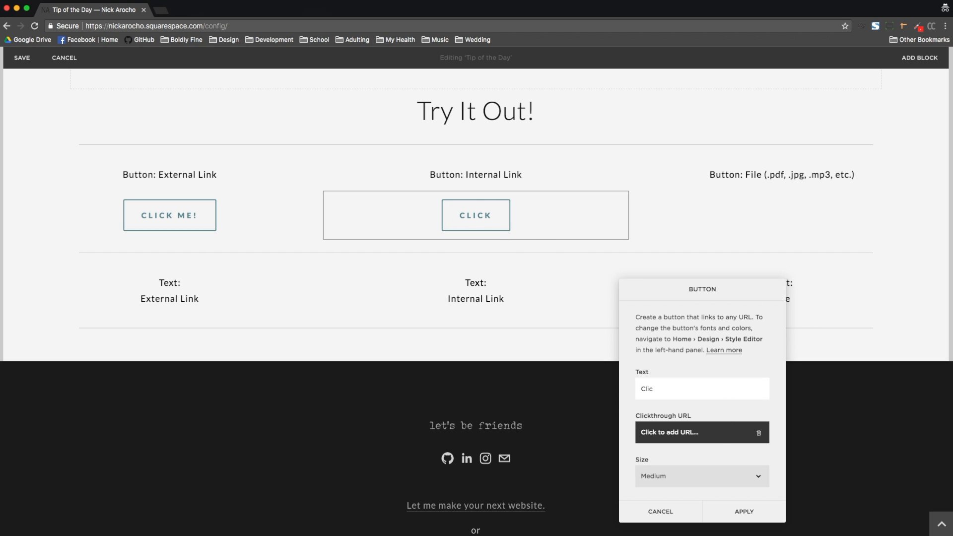
type("k Montact Me")
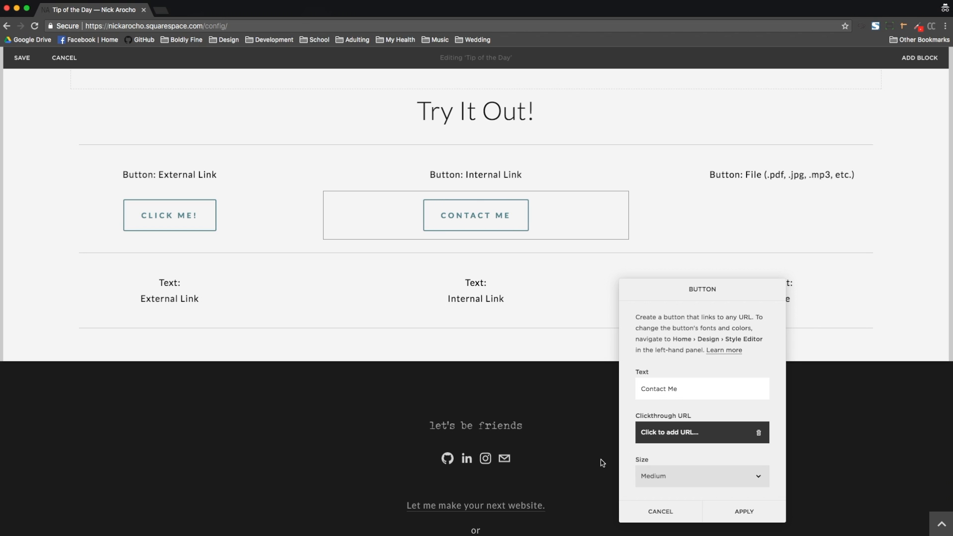
Step: Link the Contact Me button to the site's Contact page, leaving Open in New Window off, and apply
left_click(680, 435)
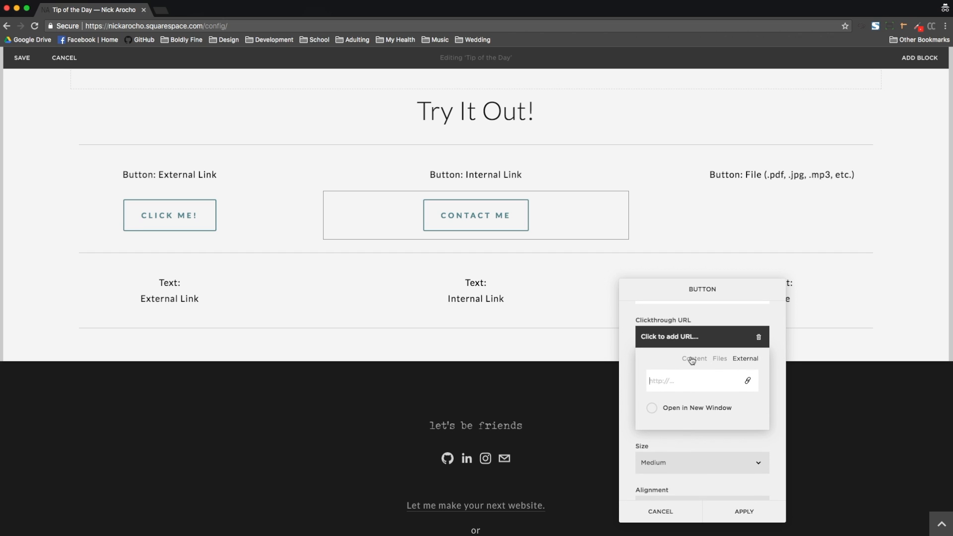
left_click(699, 360)
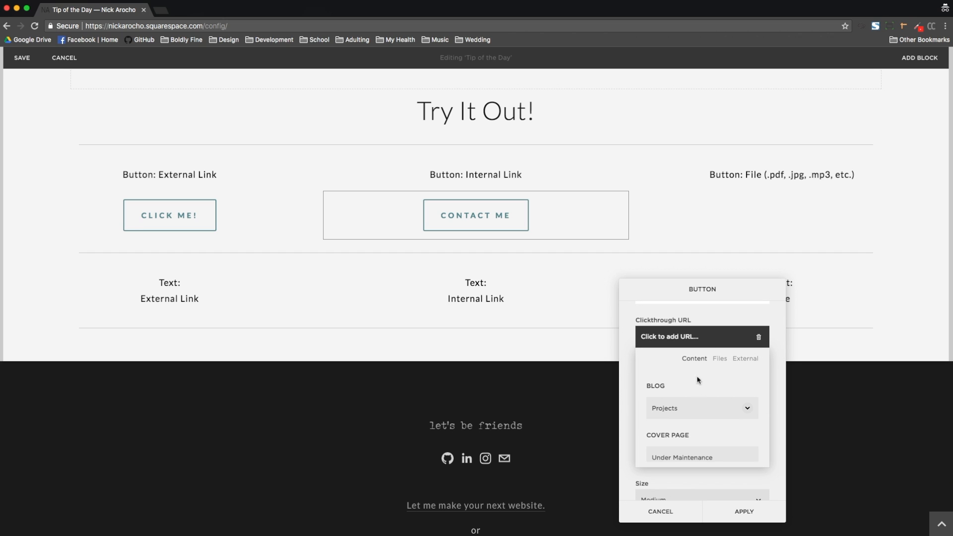
scroll(700, 389, "down", 10)
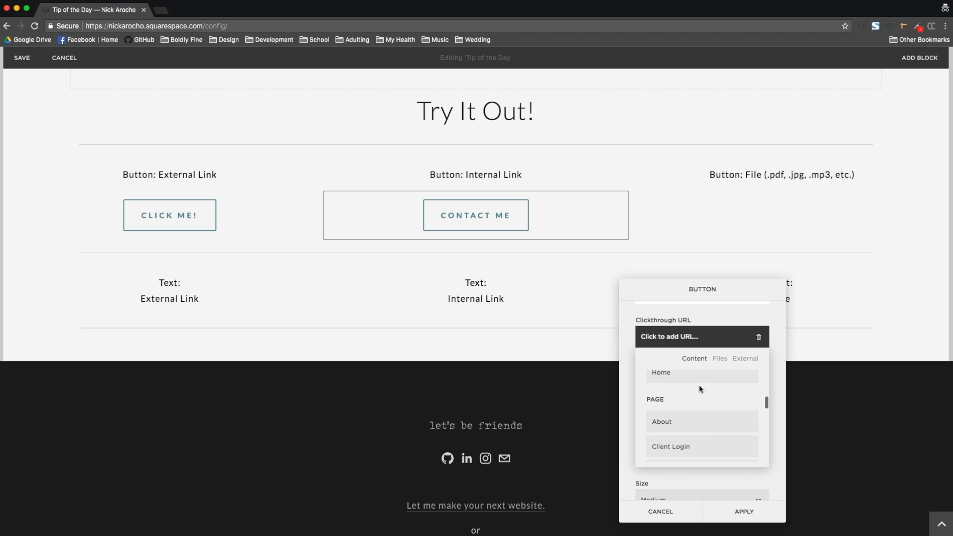
scroll(701, 389, "down", 6)
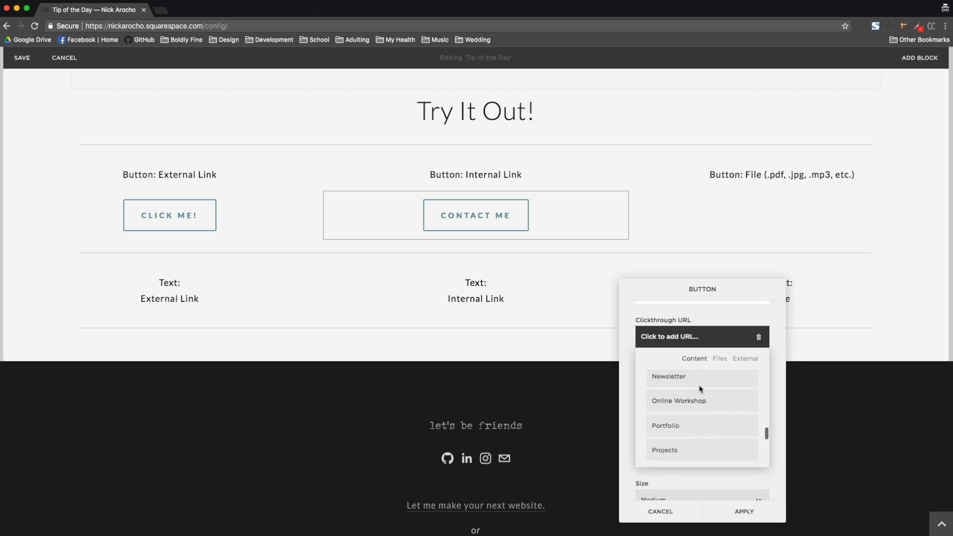
scroll(700, 389, "down", 4)
scroll(701, 390, "up", 5)
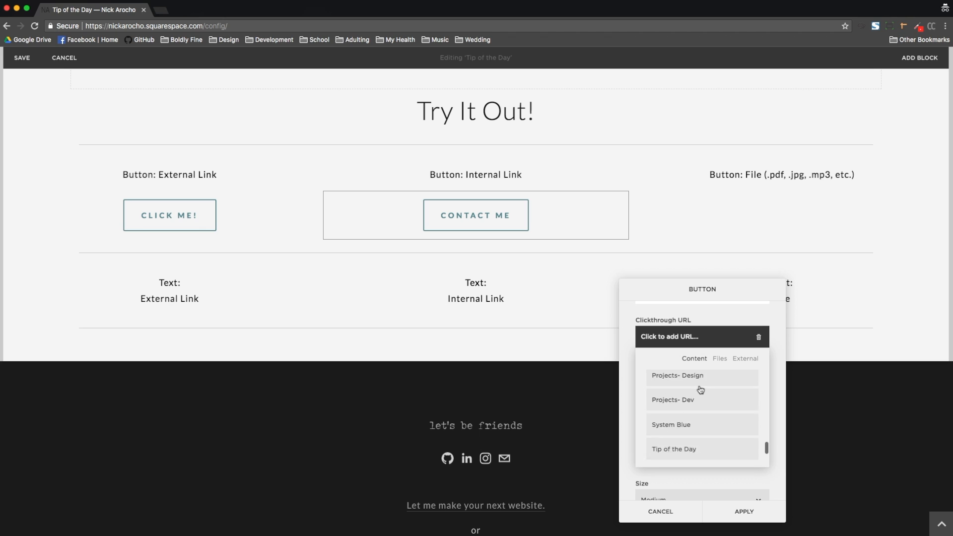
scroll(700, 390, "up", 4)
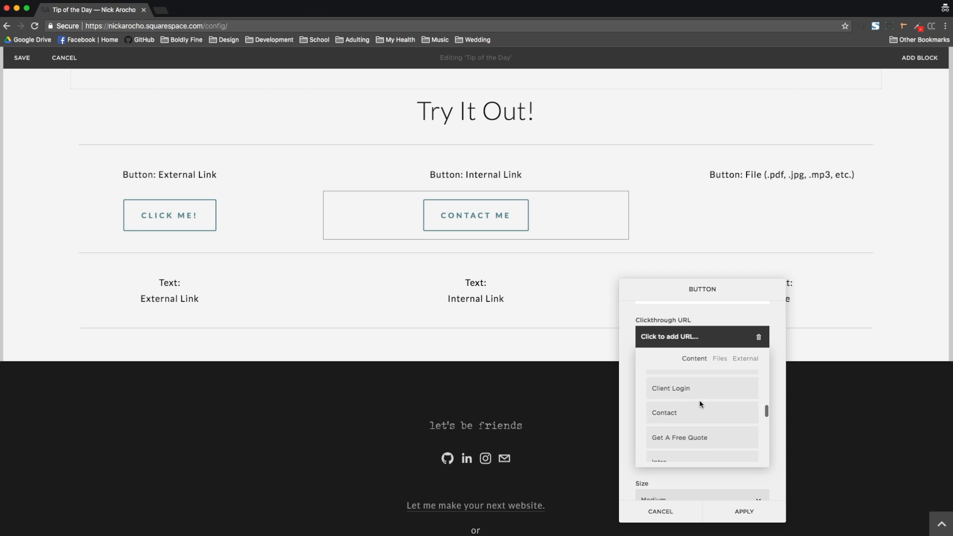
left_click(674, 417)
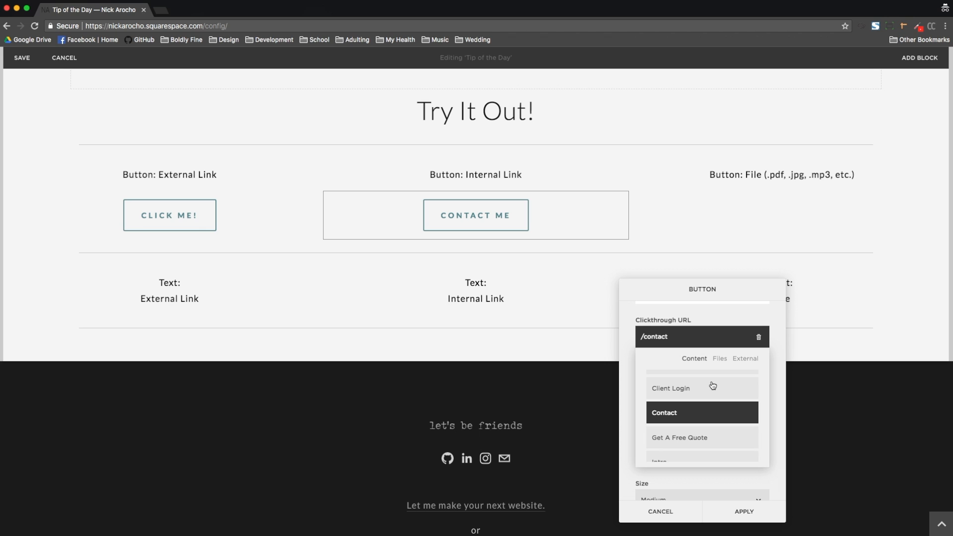
scroll(713, 386, "down", 10)
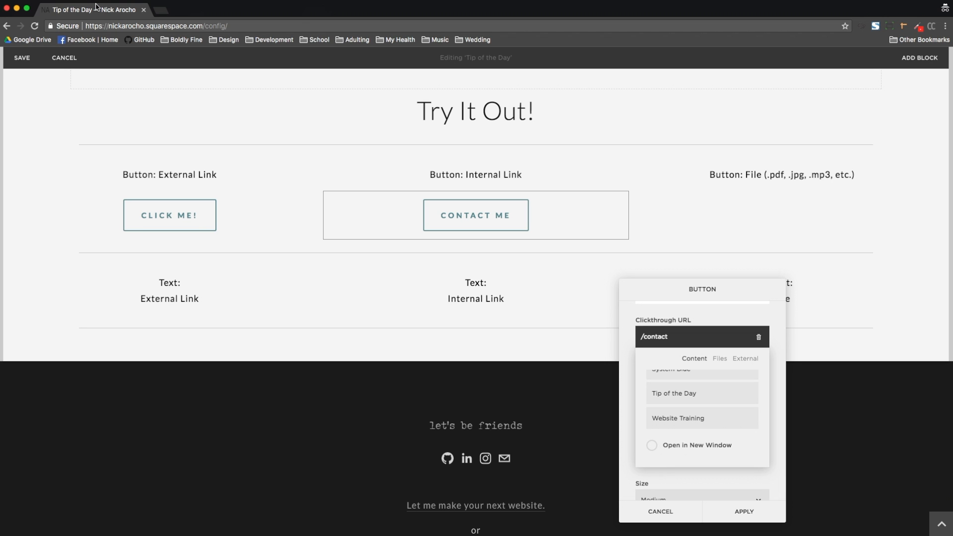
left_click(767, 481)
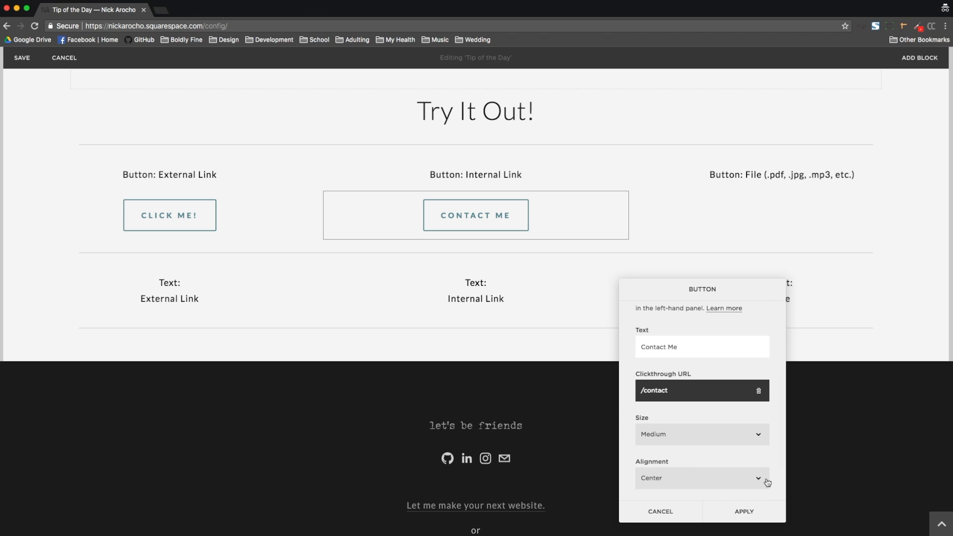
left_click(745, 511)
Step: Insert a Button block under the Button: File heading and label it Download Me!
left_click_drag(645, 189, 684, 212)
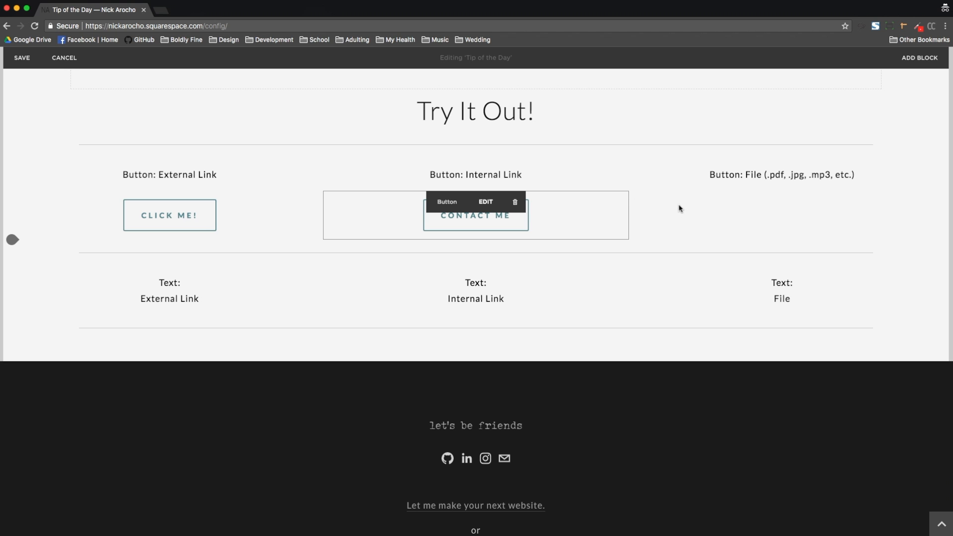
left_click_drag(864, 205, 632, 193)
left_click(629, 191)
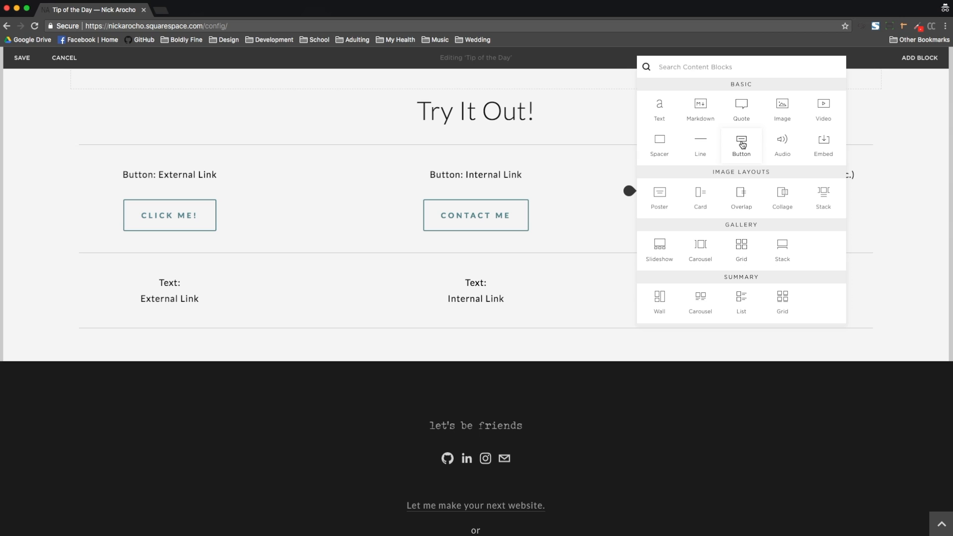
left_click(743, 145)
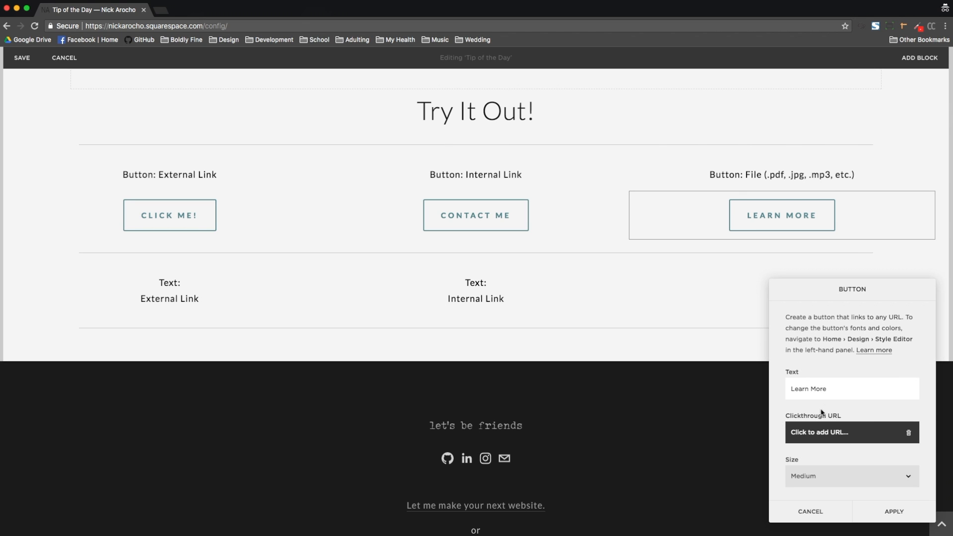
key("super+a")
type("Download")
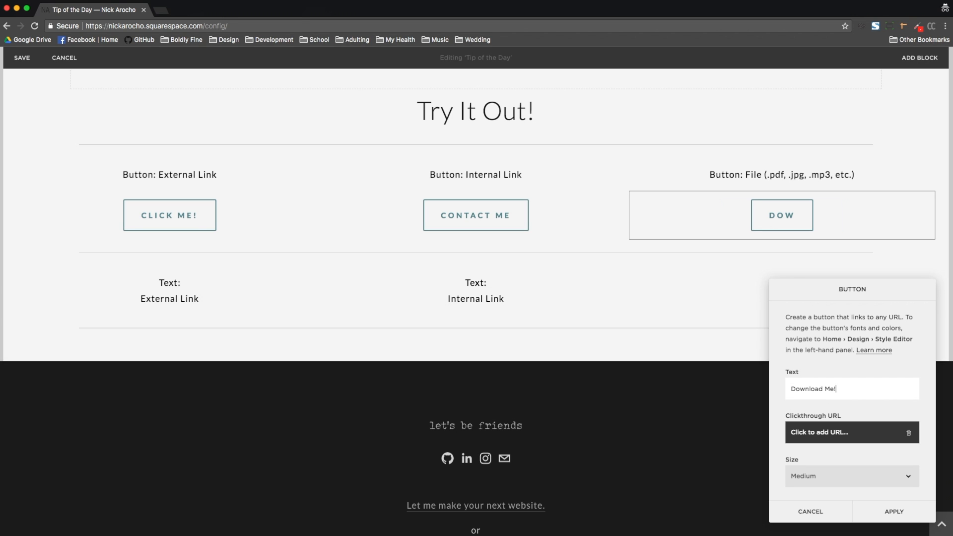
Step: Upload Lorem Ipsum.pdf from the Desktop as a new file for the Download Me! button's clickthrough link
left_click(819, 433)
scroll(866, 446, "down", 3)
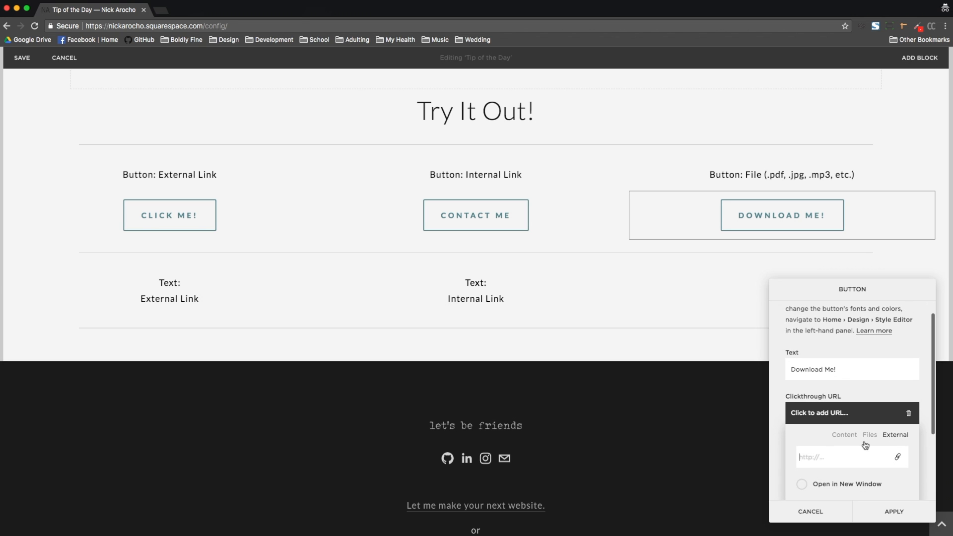
scroll(865, 446, "down", 1)
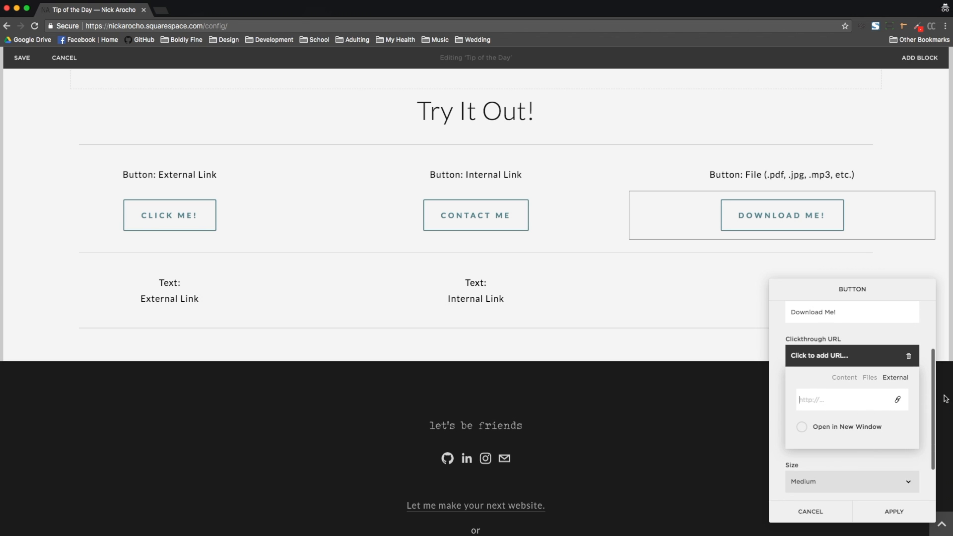
left_click(873, 380)
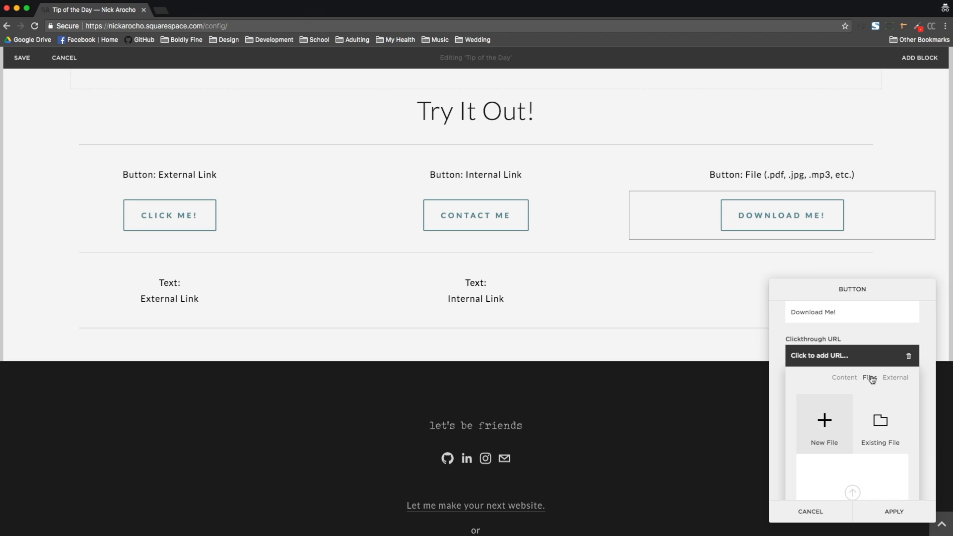
scroll(861, 408, "down", 2)
left_click(853, 408)
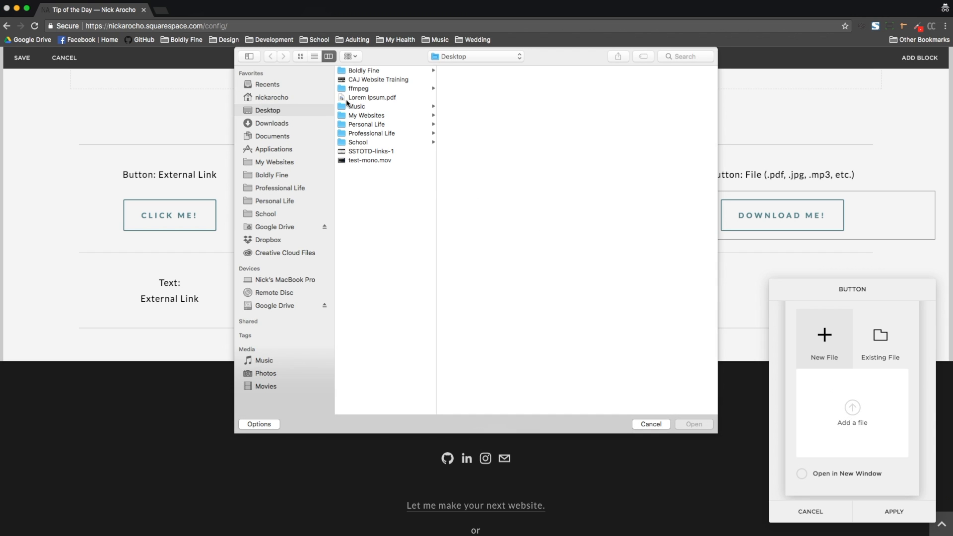
left_click(359, 97)
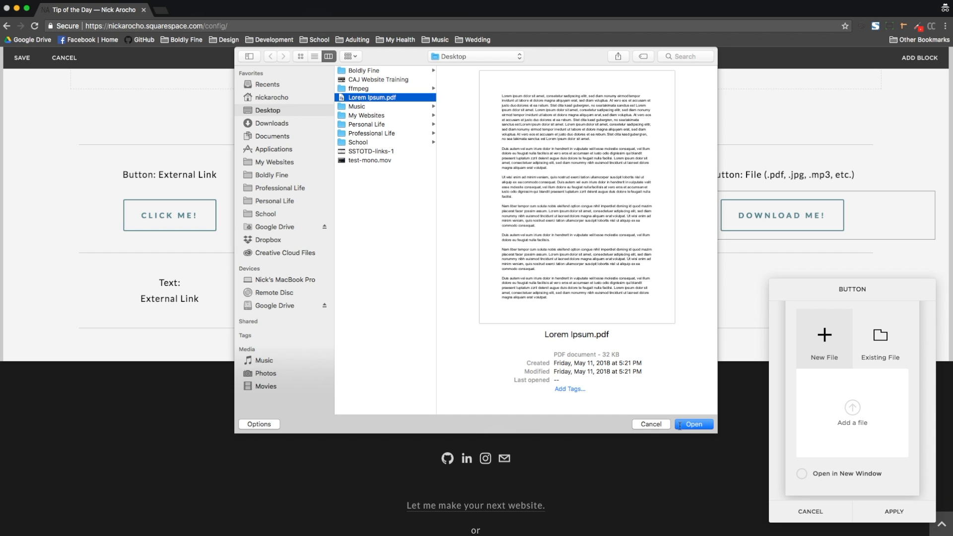
left_click(691, 425)
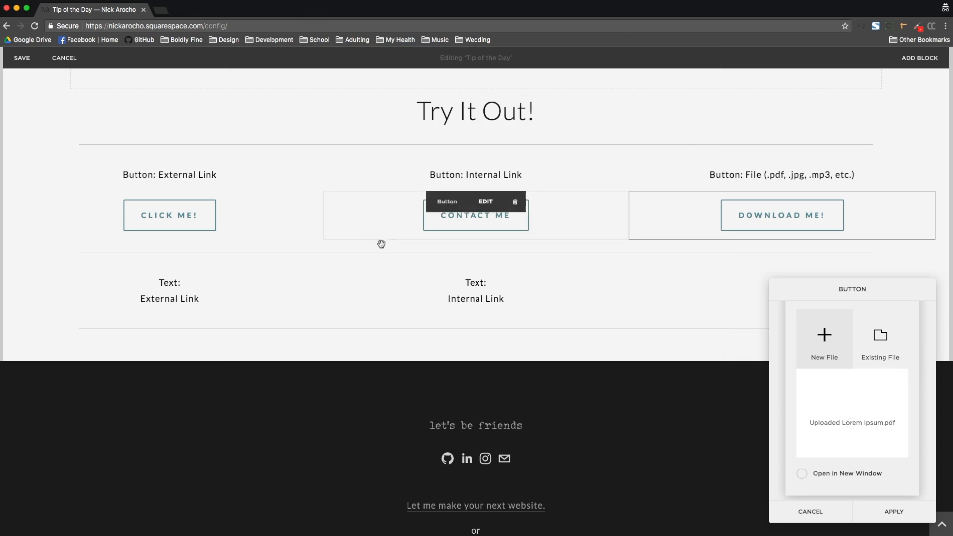
Step: Select the uploaded Lorem Ipsum.pdf among existing files and turn on Open in New Window
key("super+Tab")
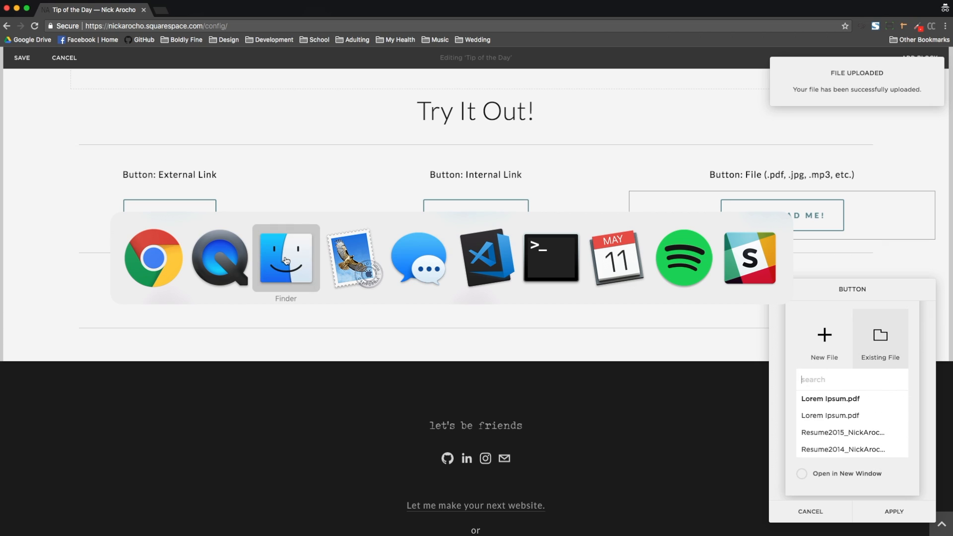
left_click(285, 260)
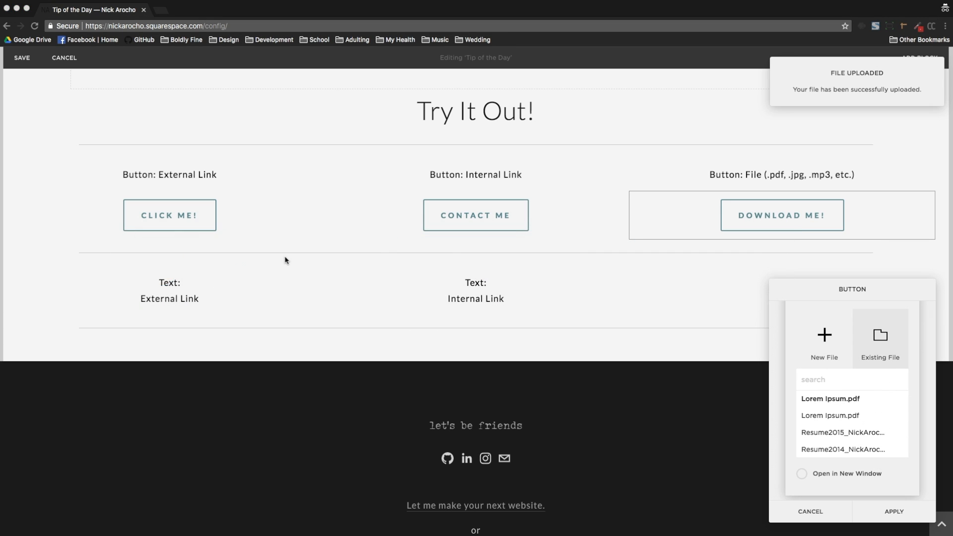
left_click(848, 401)
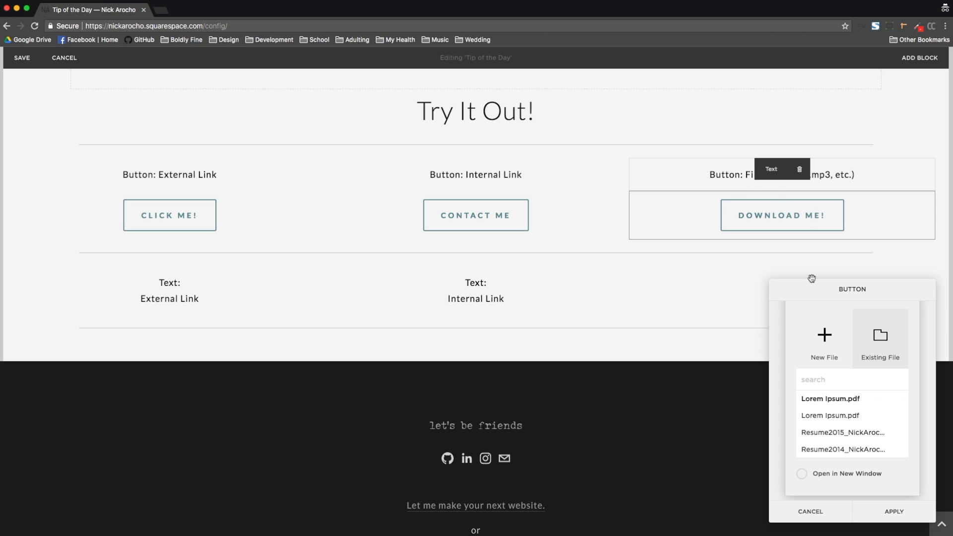
left_click(801, 475)
Step: Try the Small and Large sizes and Left and Right alignments, keep Medium and Center, and apply the Download Me! button
scroll(882, 464, "down", 4)
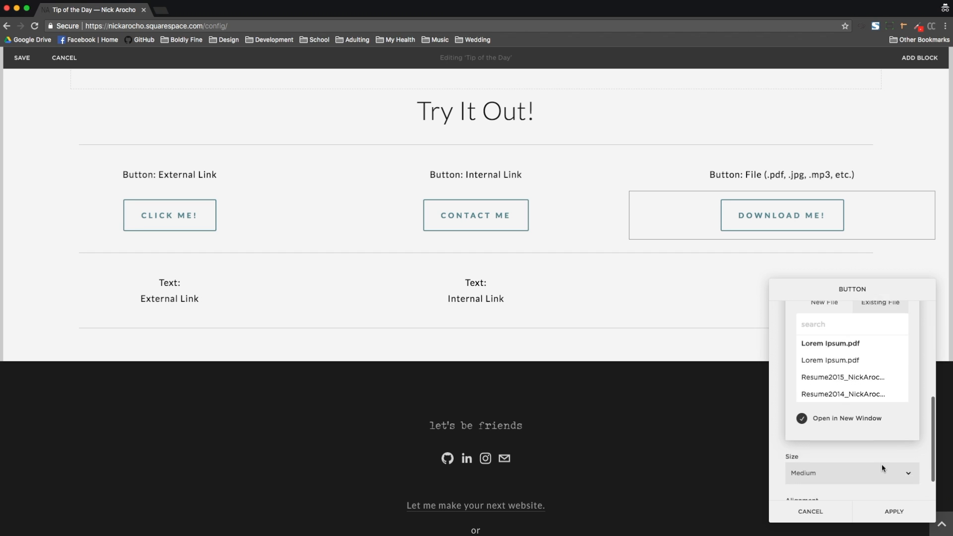
left_click(910, 436)
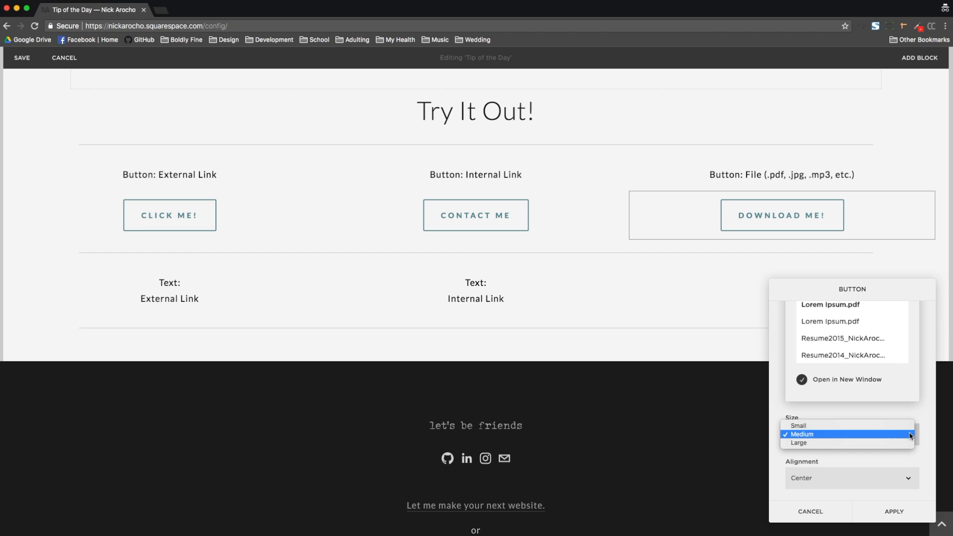
left_click(875, 427)
left_click(889, 441)
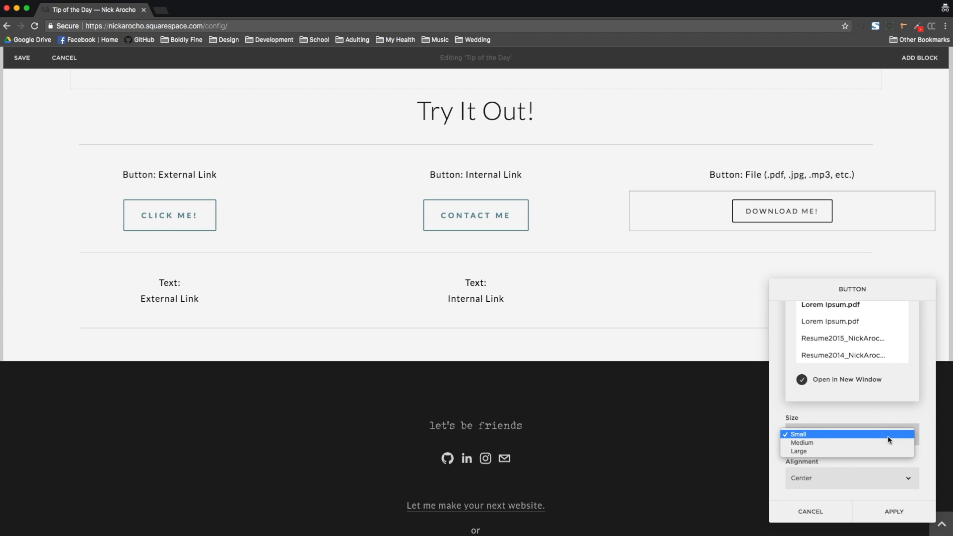
left_click(886, 450)
left_click(883, 437)
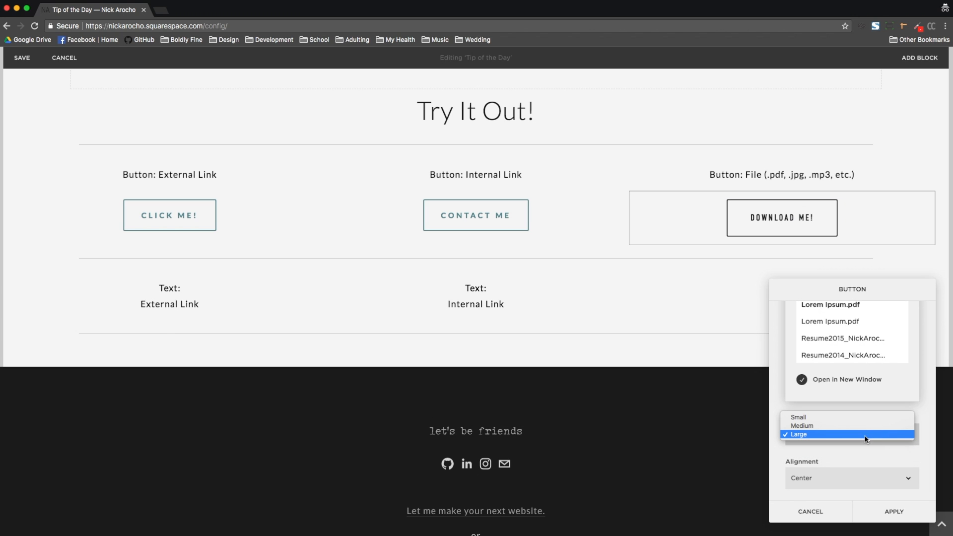
left_click(852, 426)
left_click(872, 481)
left_click(868, 469)
left_click(867, 478)
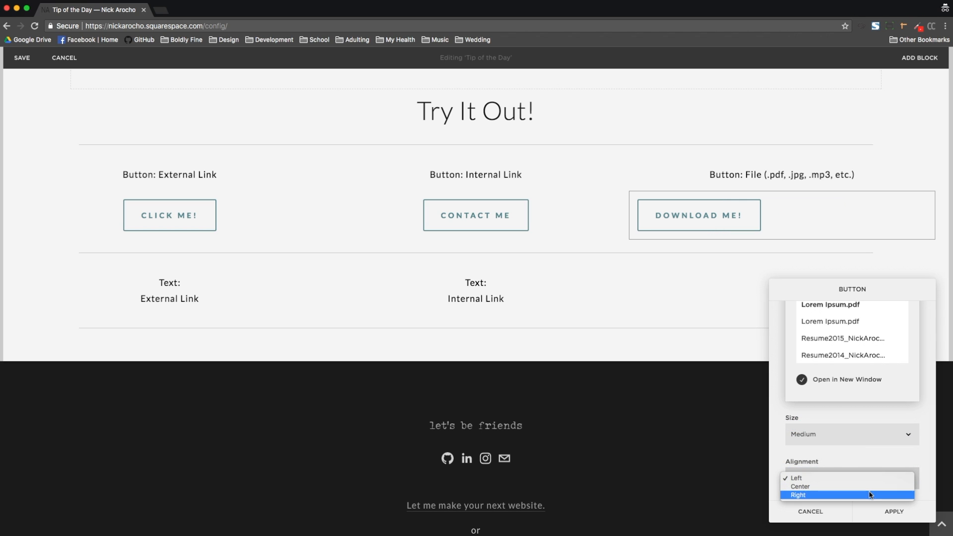
left_click(868, 495)
left_click(868, 480)
left_click(862, 469)
scroll(916, 472, "down", 5)
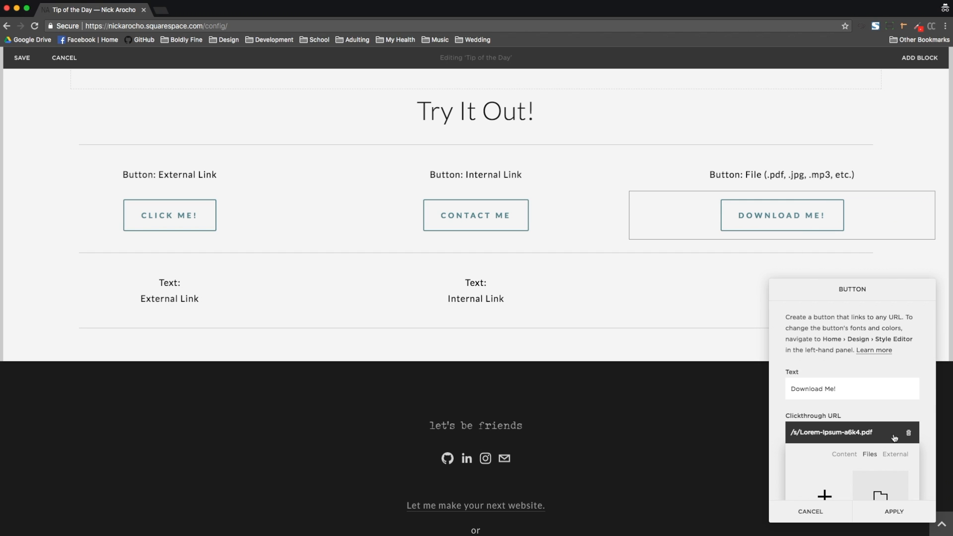
left_click(912, 521)
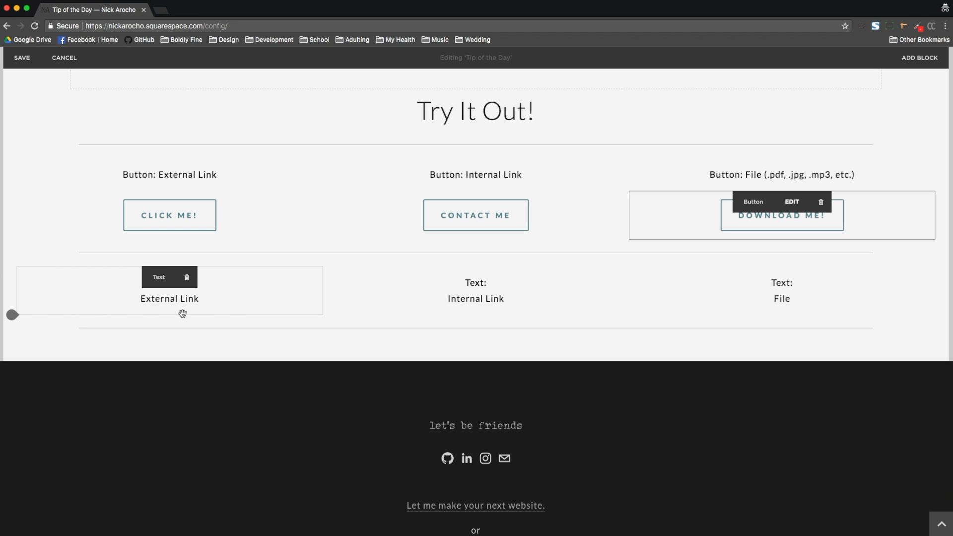
Step: Link the External Link text to youtube.com, opening in a new window
left_click(212, 297)
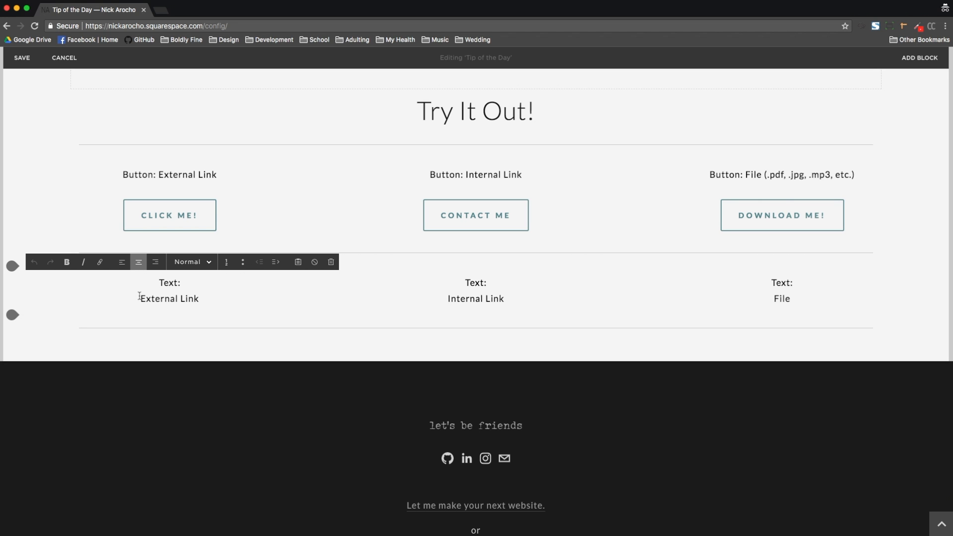
left_click_drag(206, 300, 134, 301)
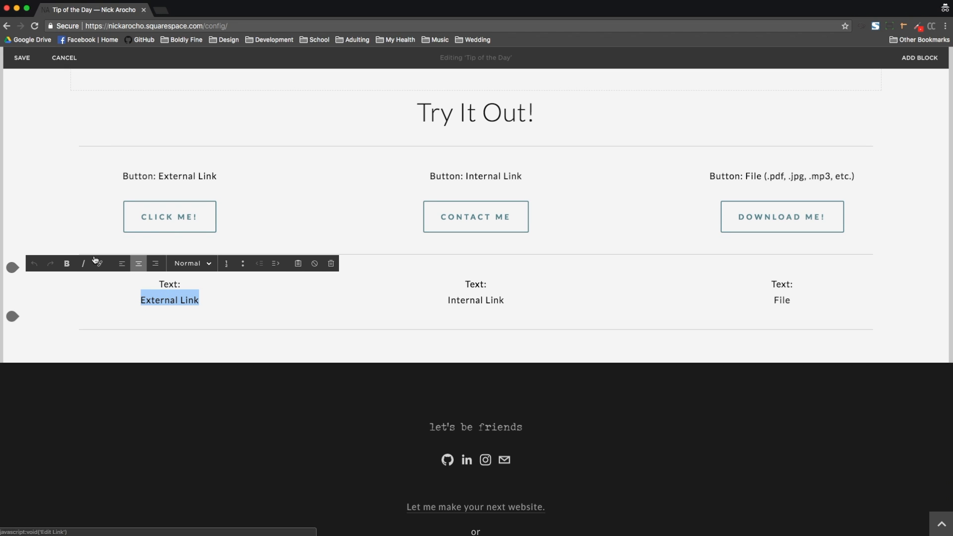
left_click(492, 102)
left_click(444, 142)
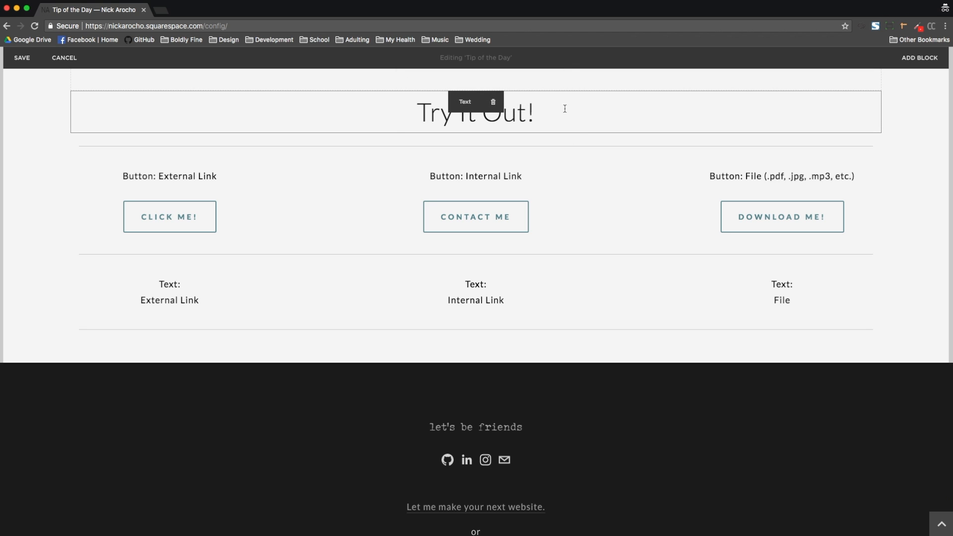
left_click(565, 109)
left_click_drag(571, 110, 419, 110)
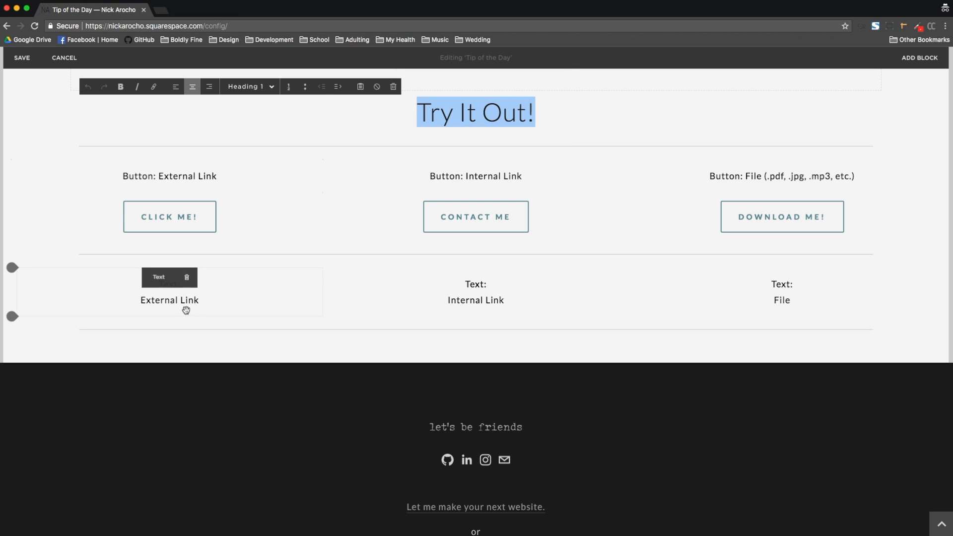
left_click(208, 301)
left_click_drag(211, 298, 134, 297)
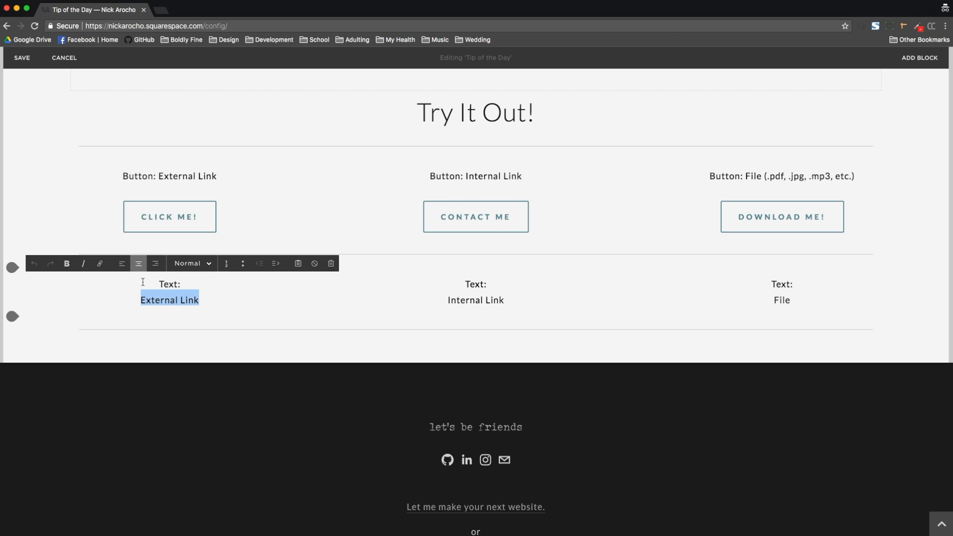
left_click(102, 265)
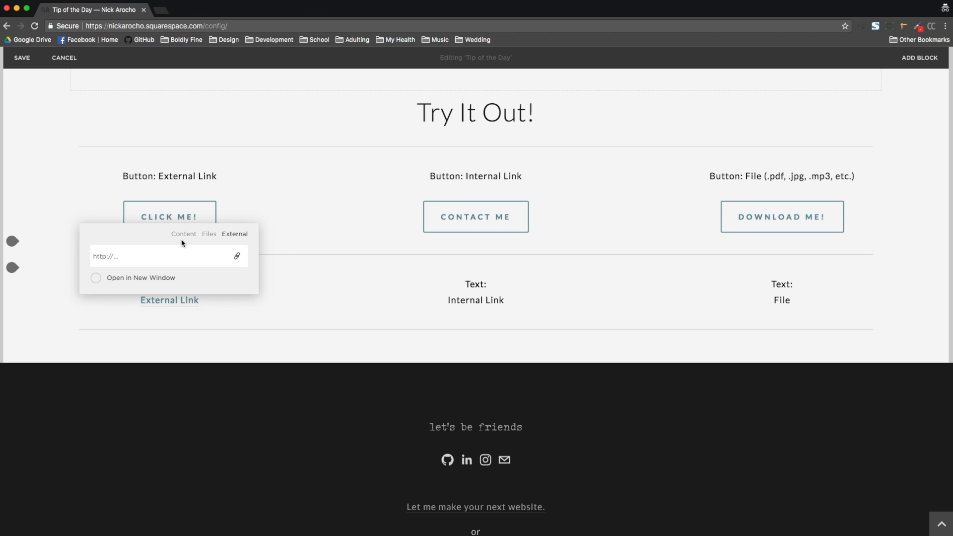
left_click(136, 261)
type("youtube.com")
left_click(97, 279)
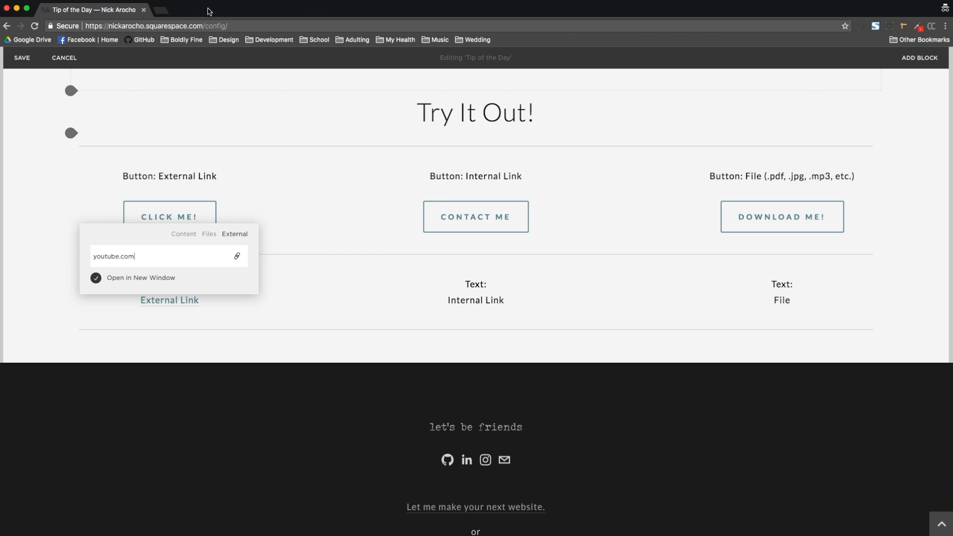
Step: Replace the Internal Link text with Contact Me
left_click_drag(504, 300, 448, 298)
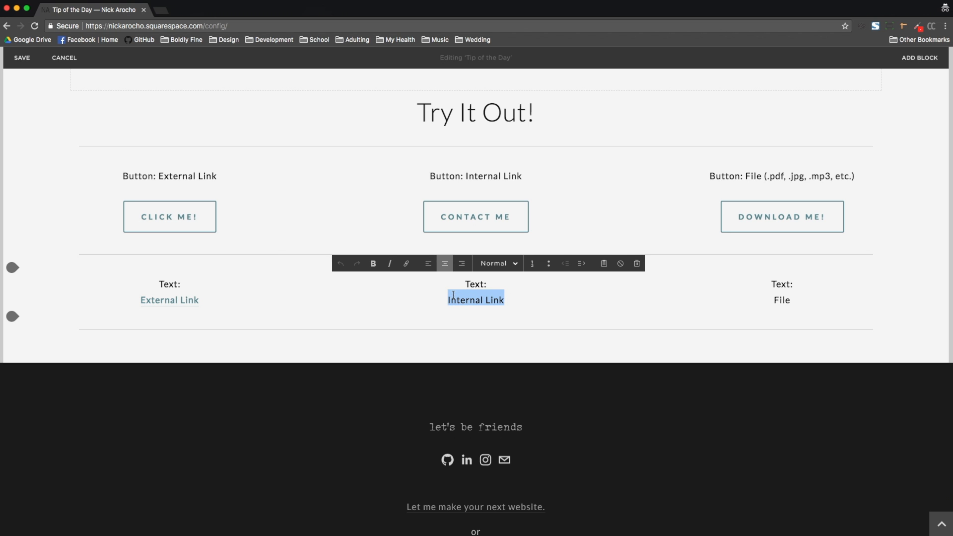
type("Contact Me")
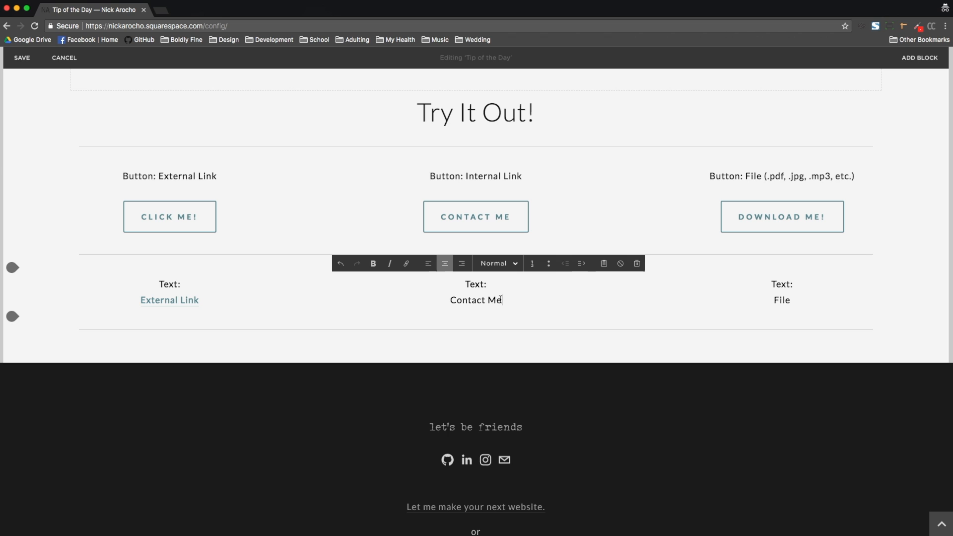
Step: Link the Contact Me text to the site's Contact page instead of an external URL, leaving Open in New Window off
left_click_drag(502, 300, 447, 297)
left_click(407, 264)
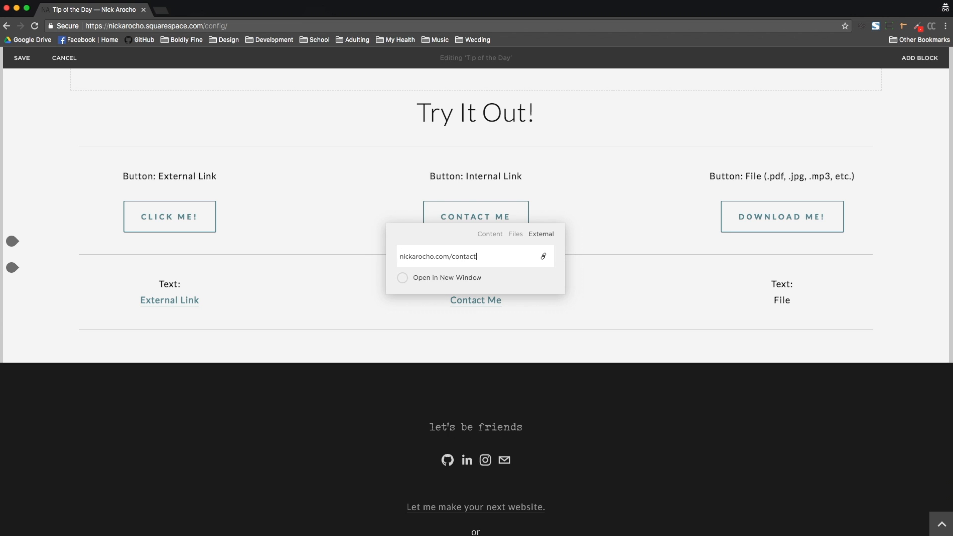
key("super+a")
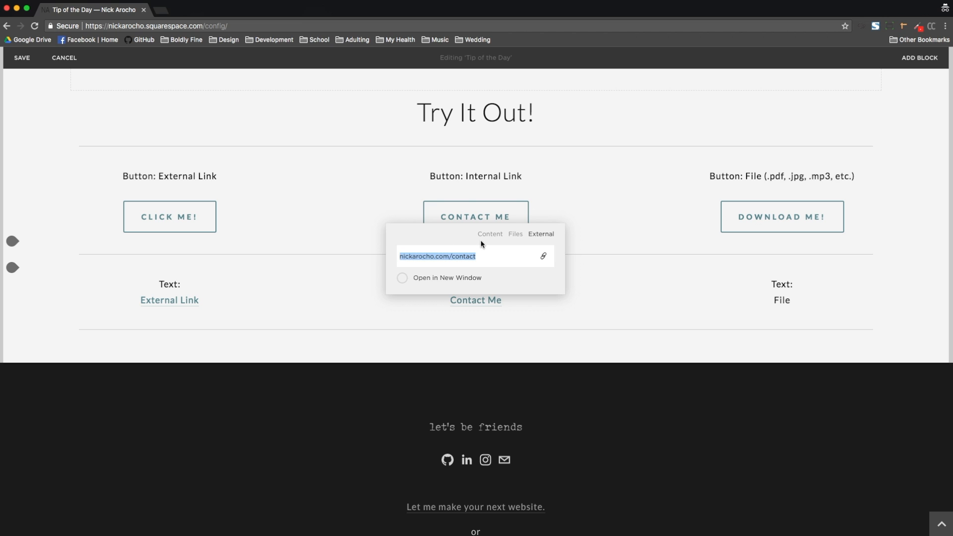
key("BackSpace")
left_click(491, 235)
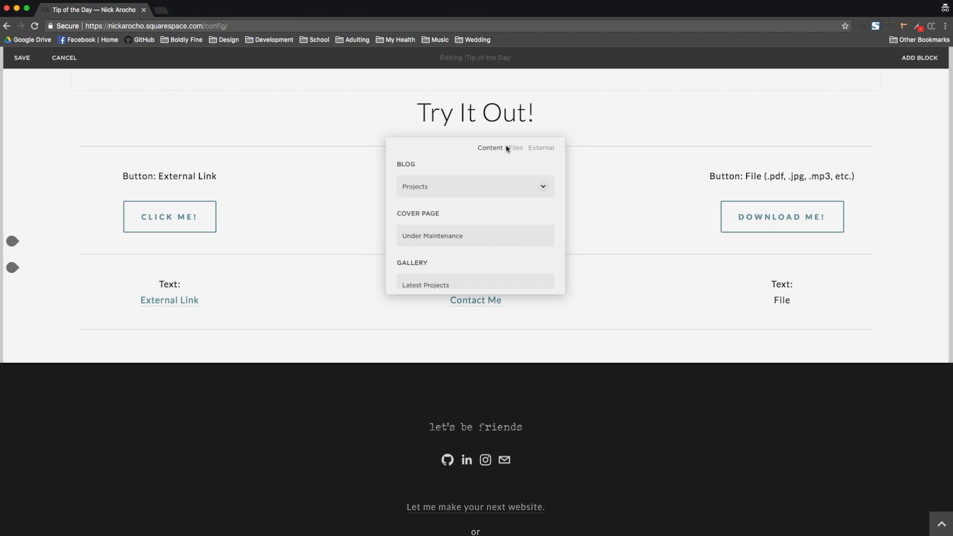
scroll(474, 193, "down", 5)
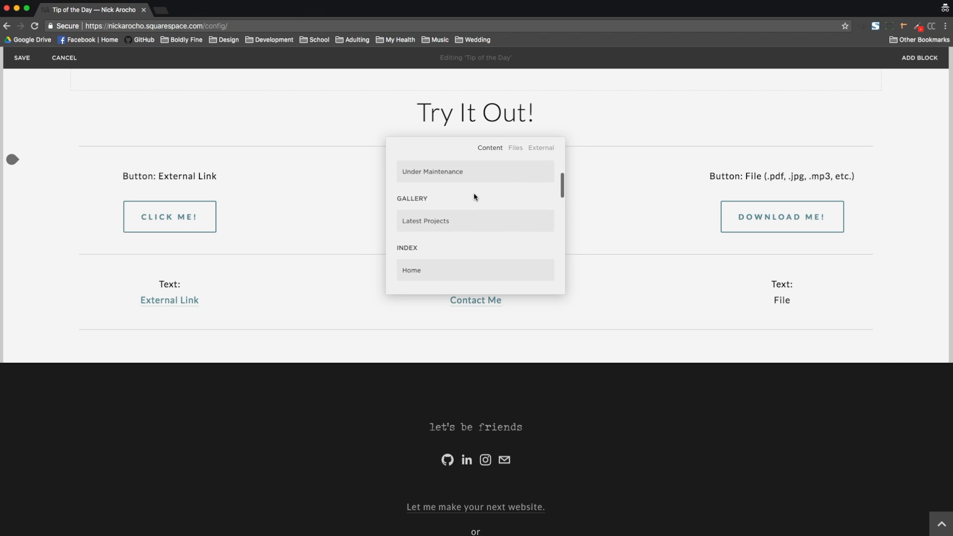
scroll(474, 193, "up", 5)
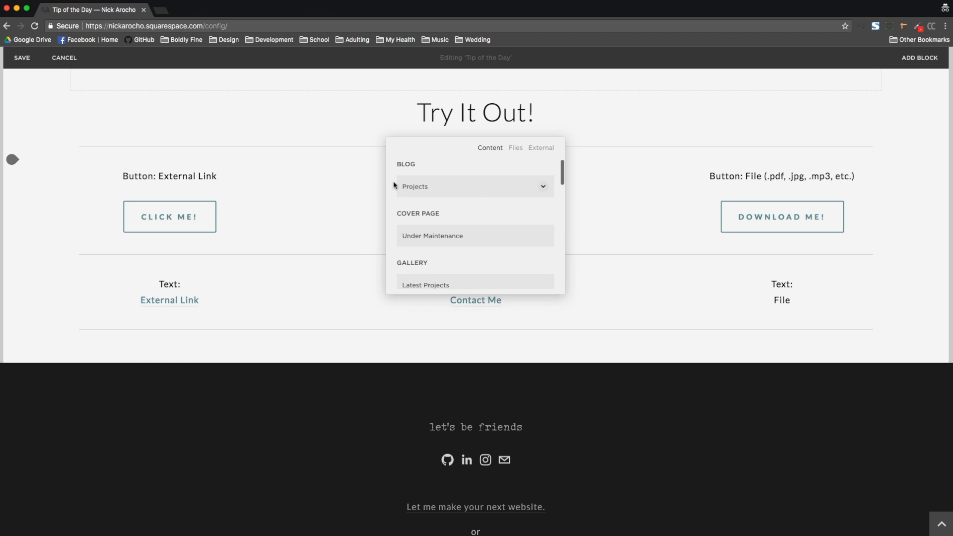
scroll(406, 222, "down", 3)
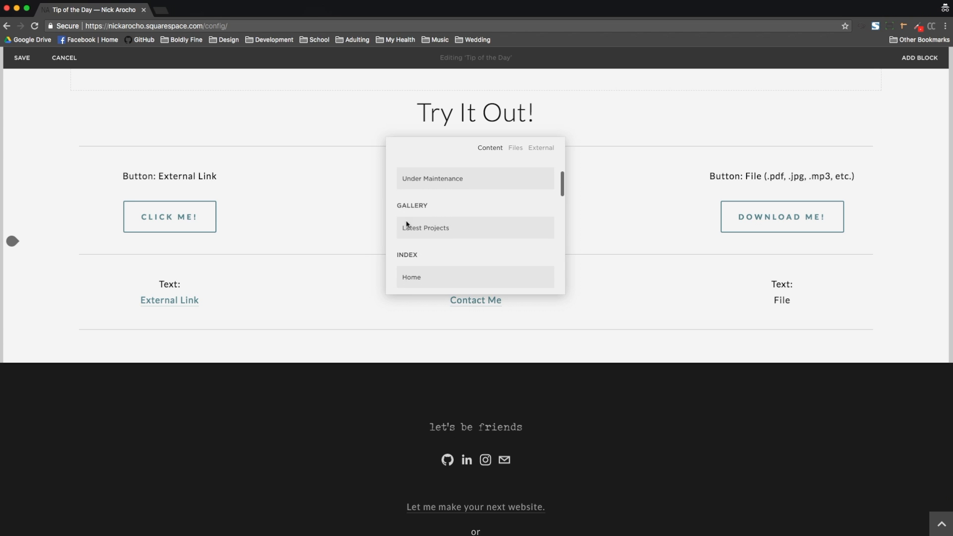
scroll(406, 218, "down", 2)
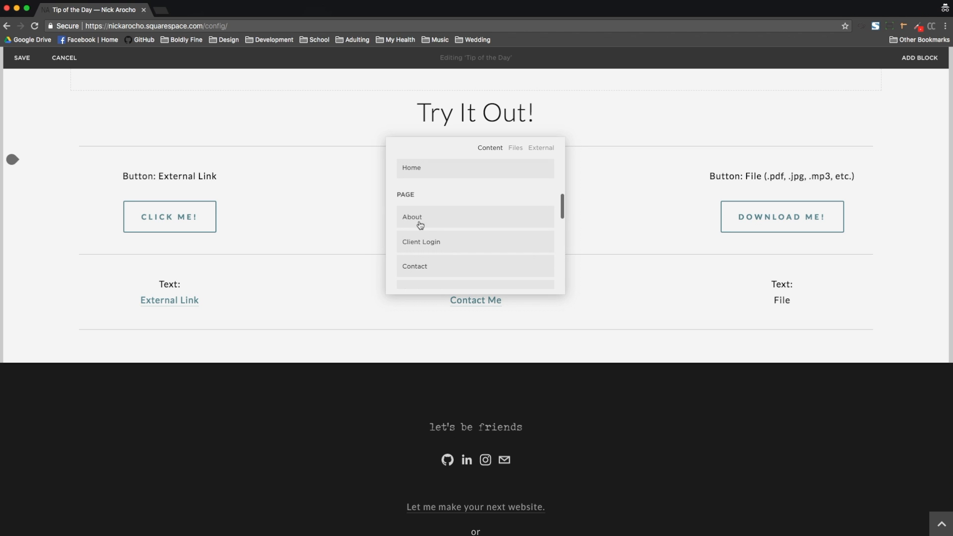
scroll(420, 223, "down", 1)
left_click(423, 225)
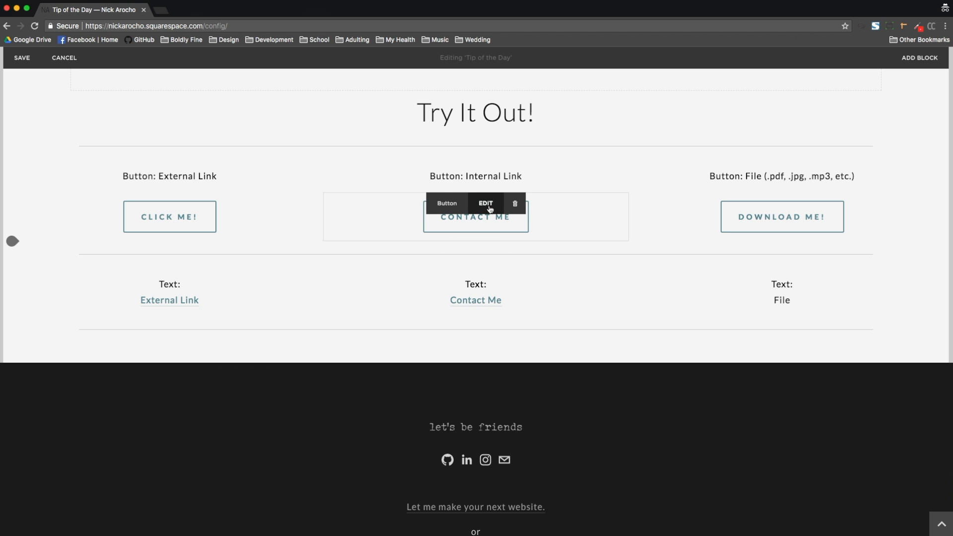
Step: Remove the Contact Me text link and re-link it to the site's Contact page
left_click(474, 301)
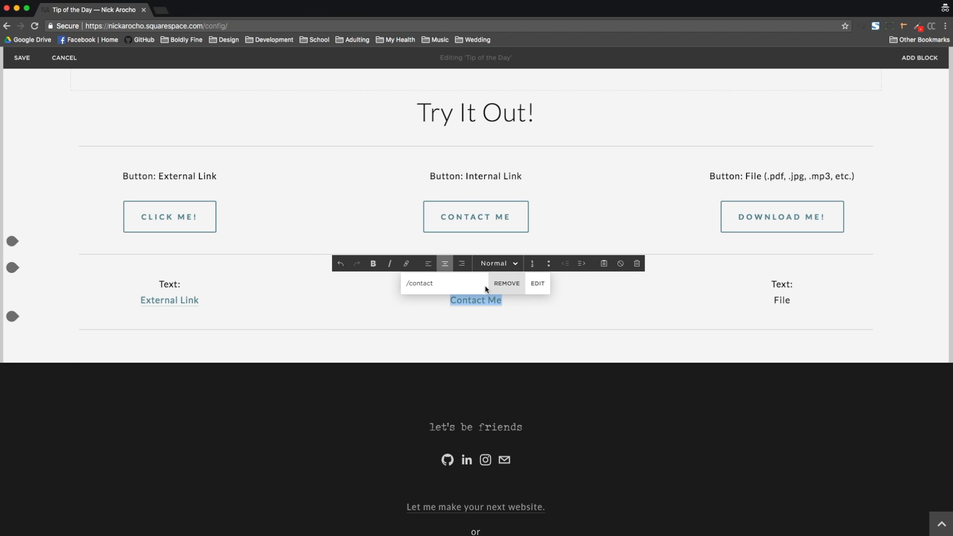
left_click(548, 285)
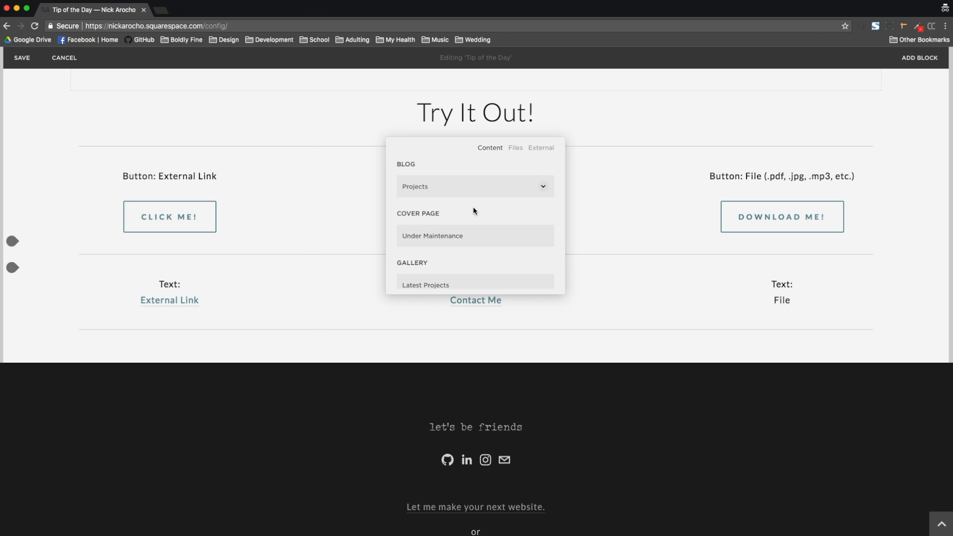
left_click(487, 300)
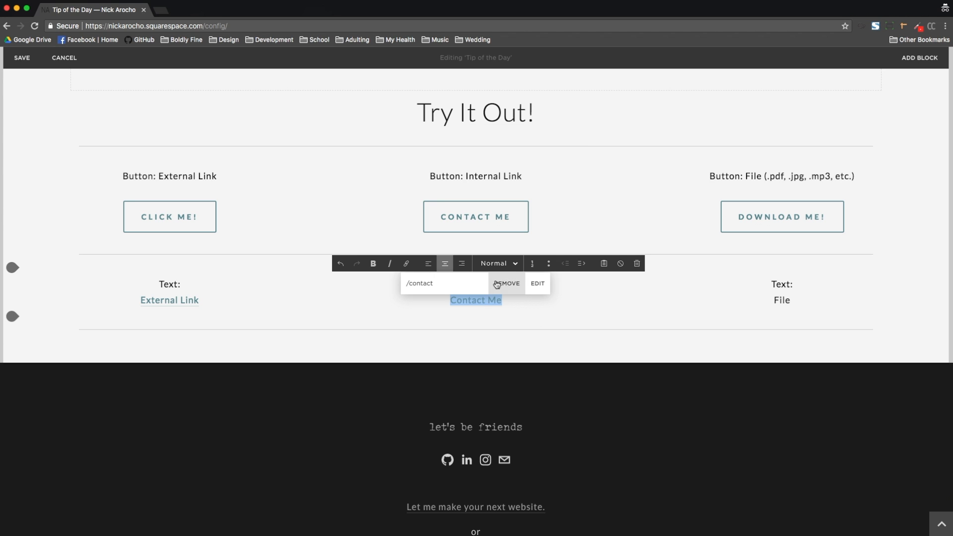
left_click(509, 289)
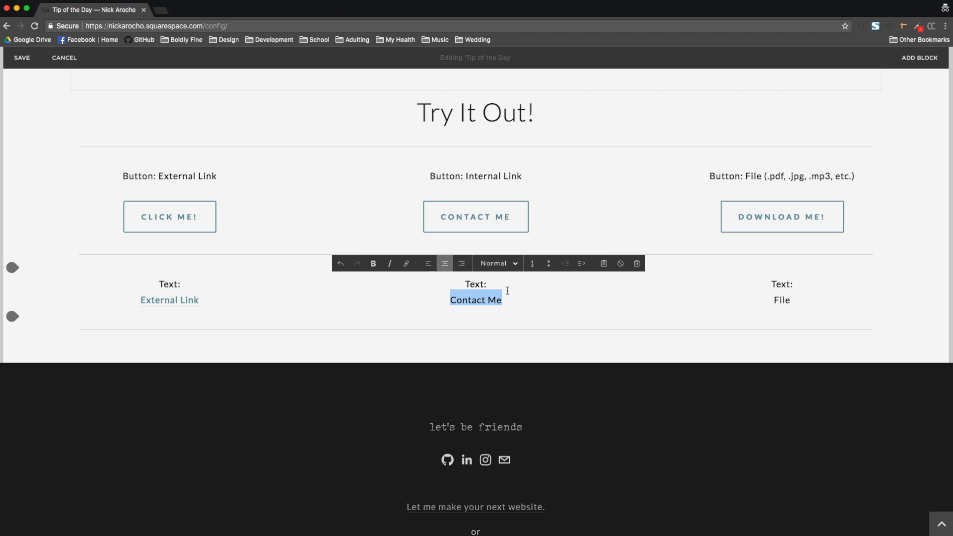
left_click(406, 263)
left_click(497, 241)
scroll(479, 237, "down", 5)
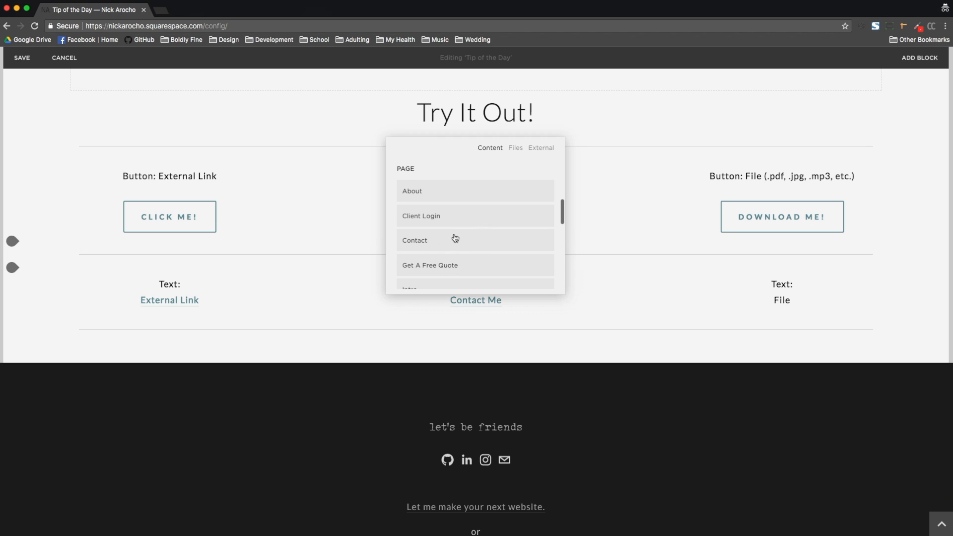
left_click(454, 238)
Step: Link the File text to the existing Lorem Ipsum.pdf file, opening in a new window, and save the page
left_click(706, 302)
left_click(804, 304)
left_click_drag(804, 302, 770, 301)
left_click(685, 268)
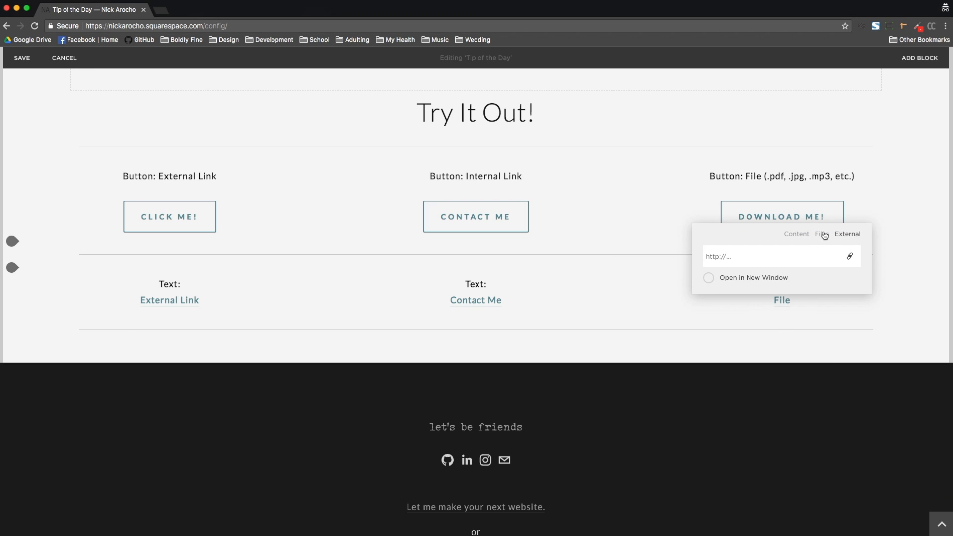
left_click(821, 235)
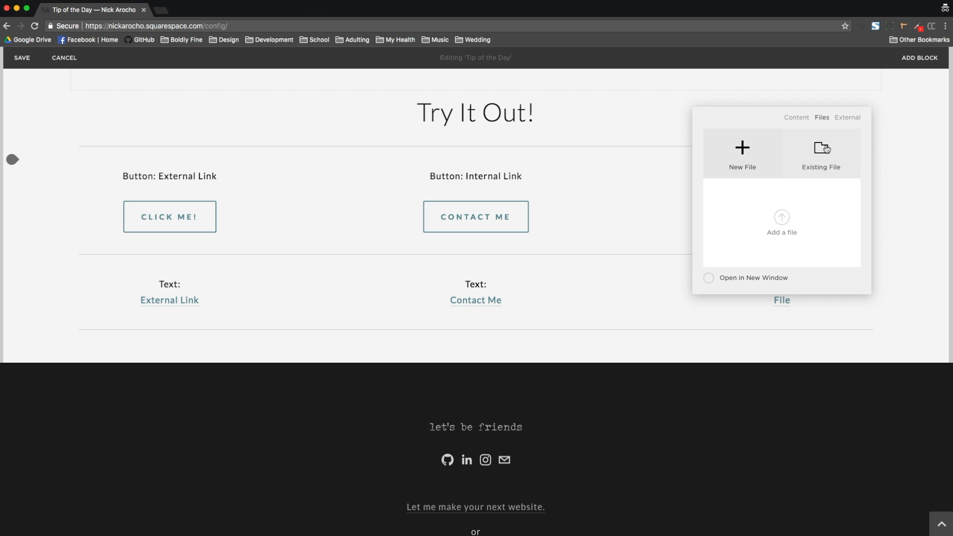
left_click(823, 162)
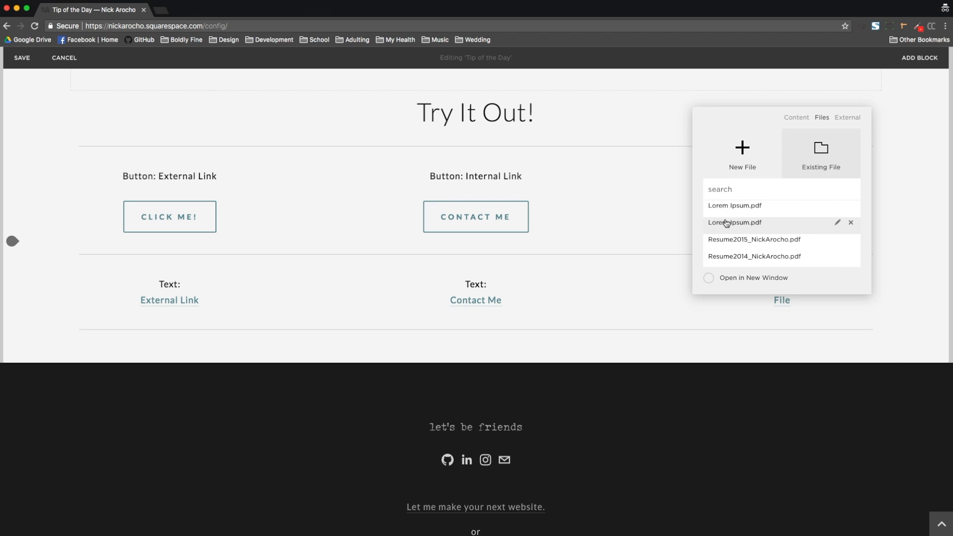
left_click(747, 168)
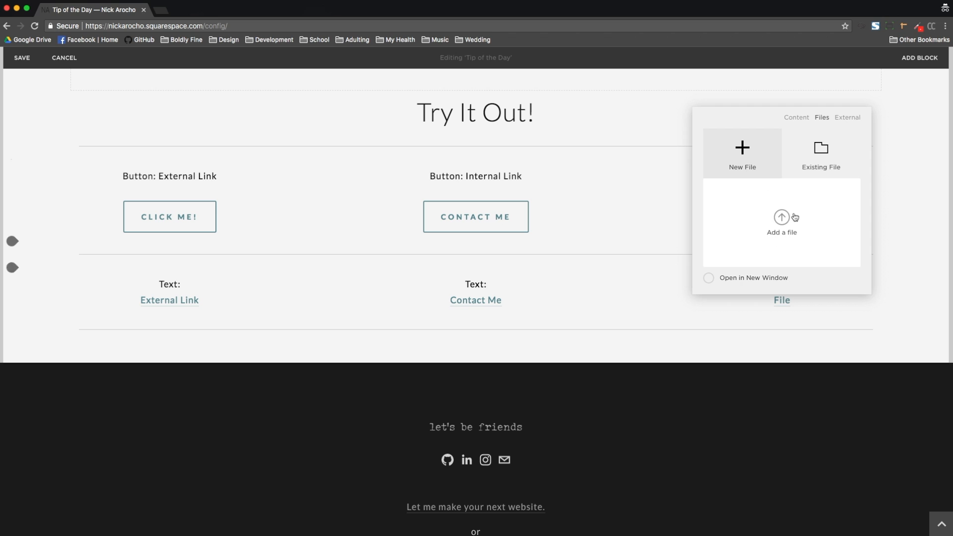
left_click(821, 149)
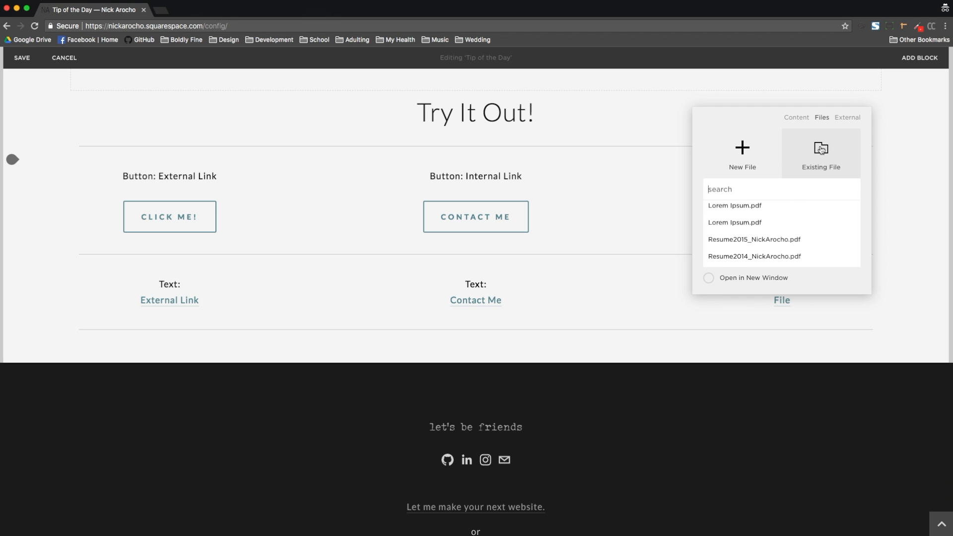
left_click(744, 208)
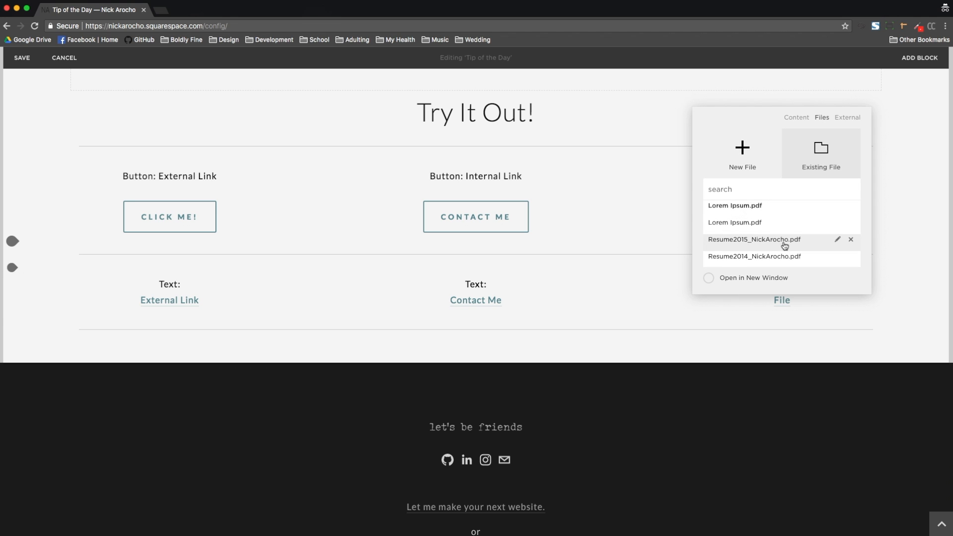
left_click(709, 278)
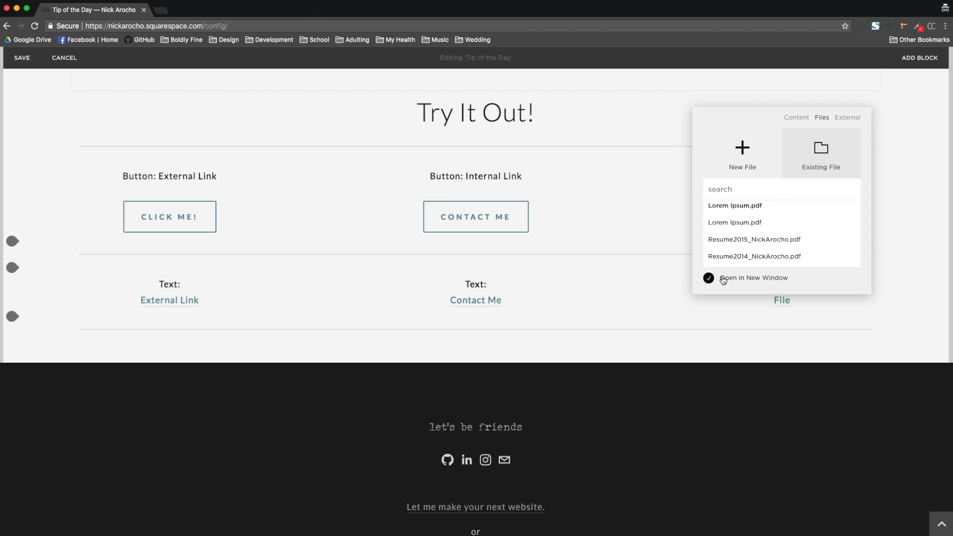
left_click(752, 317)
left_click(22, 59)
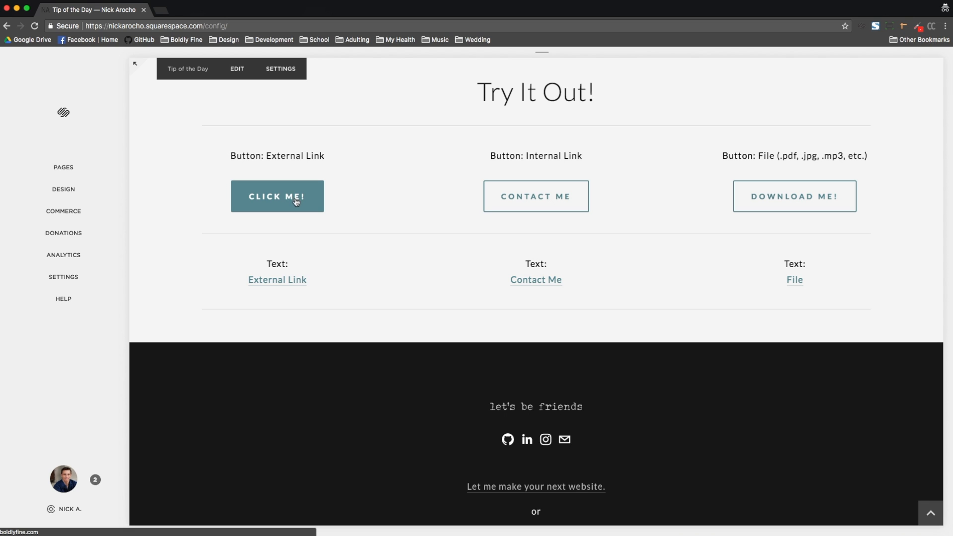
Step: Test the Click Me! and Contact Me buttons on the saved page, returning to the page after each
left_click(296, 200)
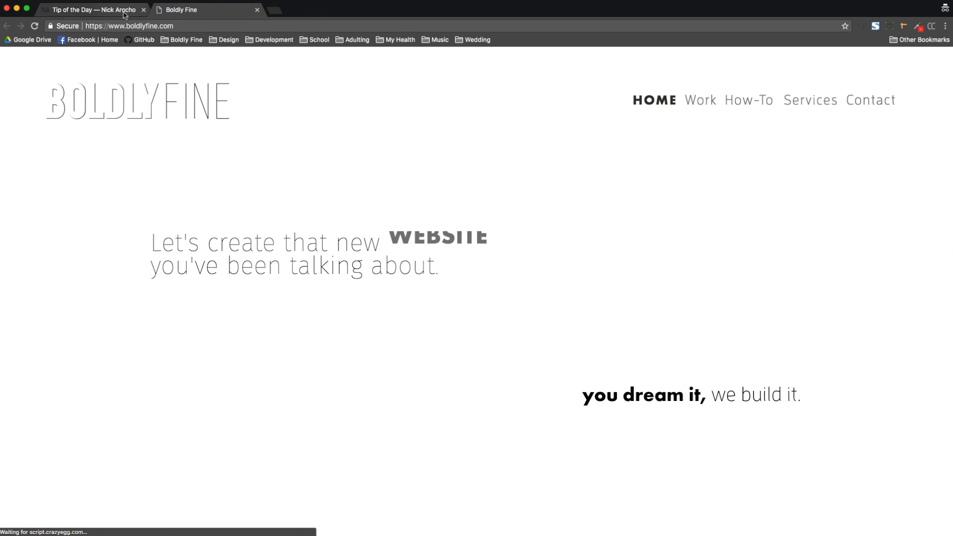
left_click(135, 13)
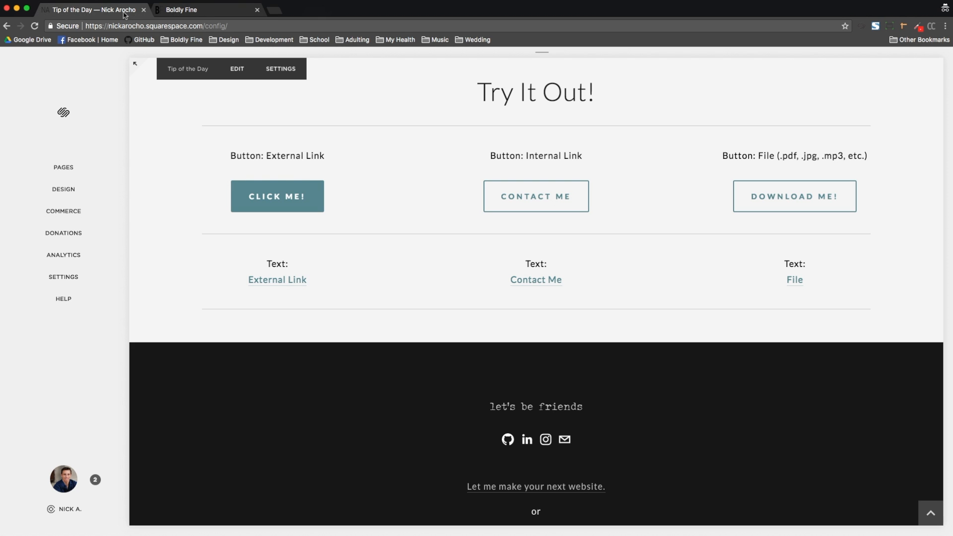
left_click(534, 200)
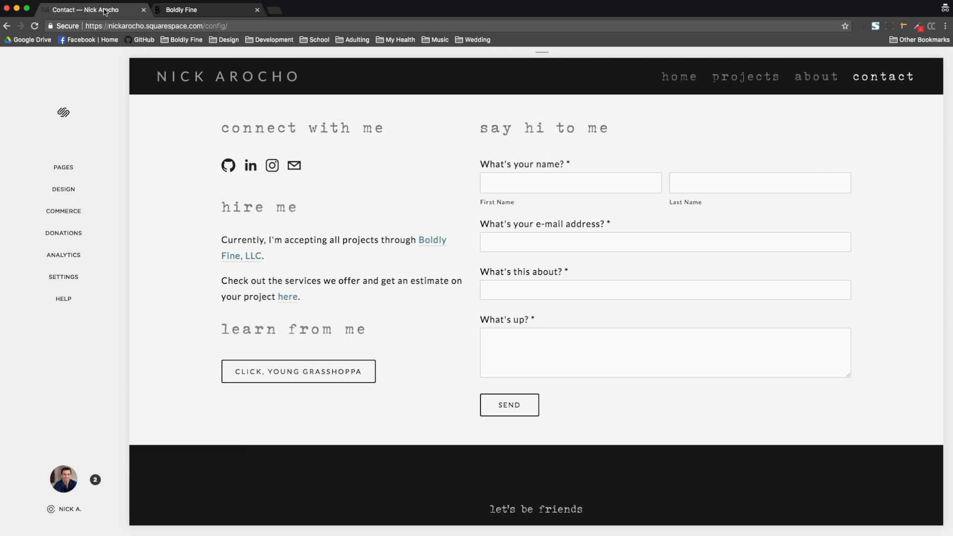
left_click(6, 25)
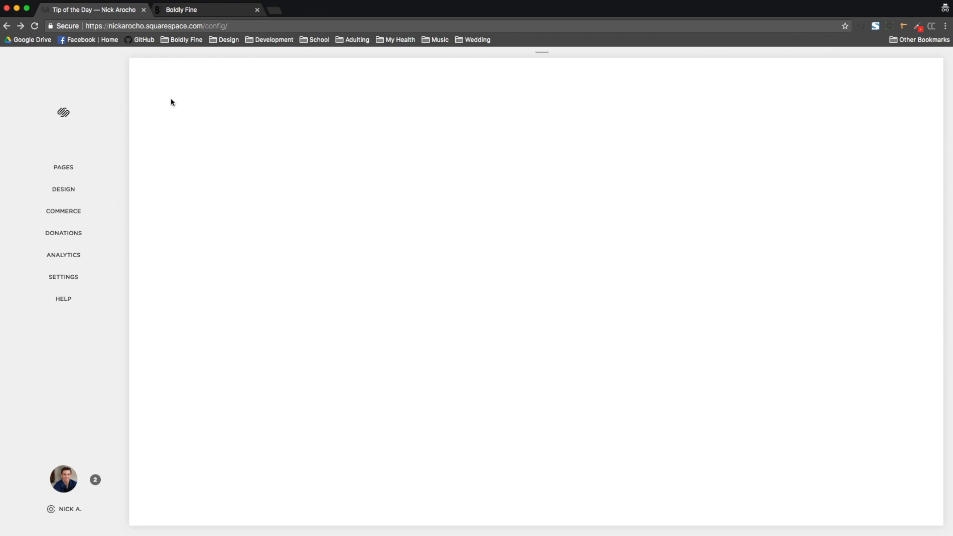
Step: Test the Download Me! button and scroll through the PDF it opens
scroll(544, 184, "down", 15)
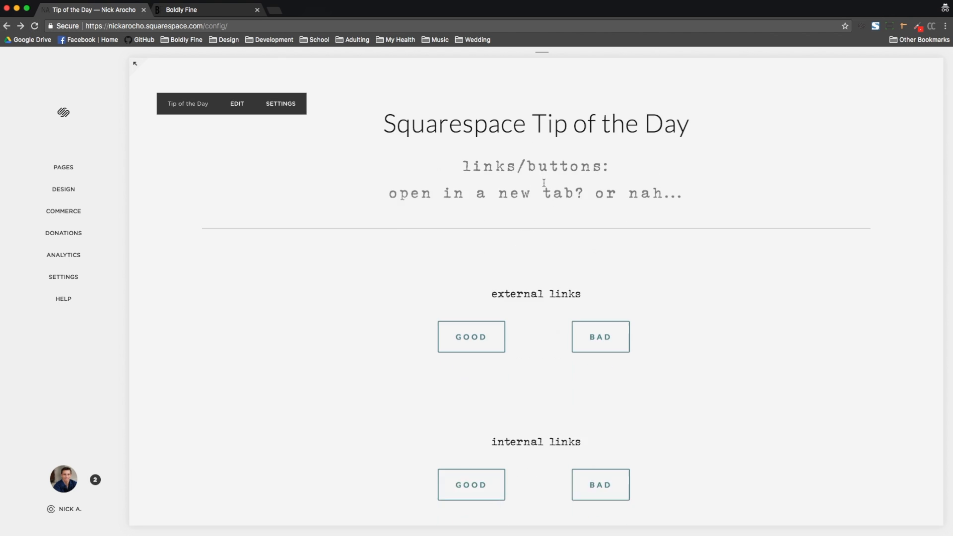
scroll(544, 183, "down", 3)
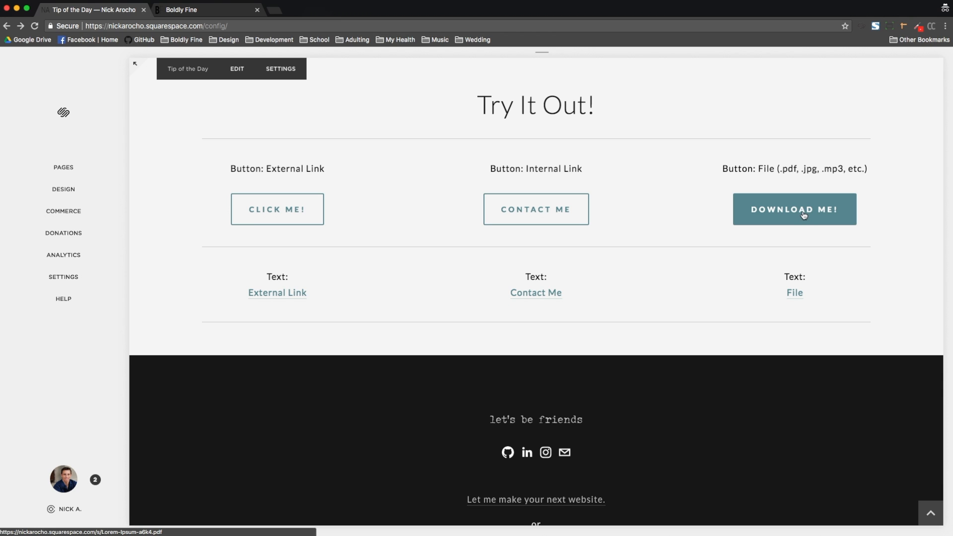
left_click(804, 213)
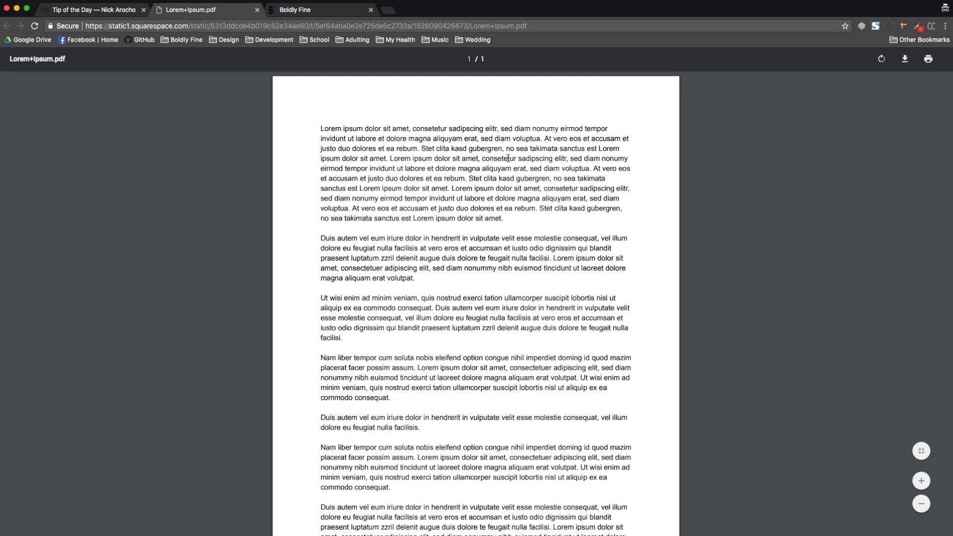
scroll(562, 119, "down", 3)
scroll(562, 119, "up", 3)
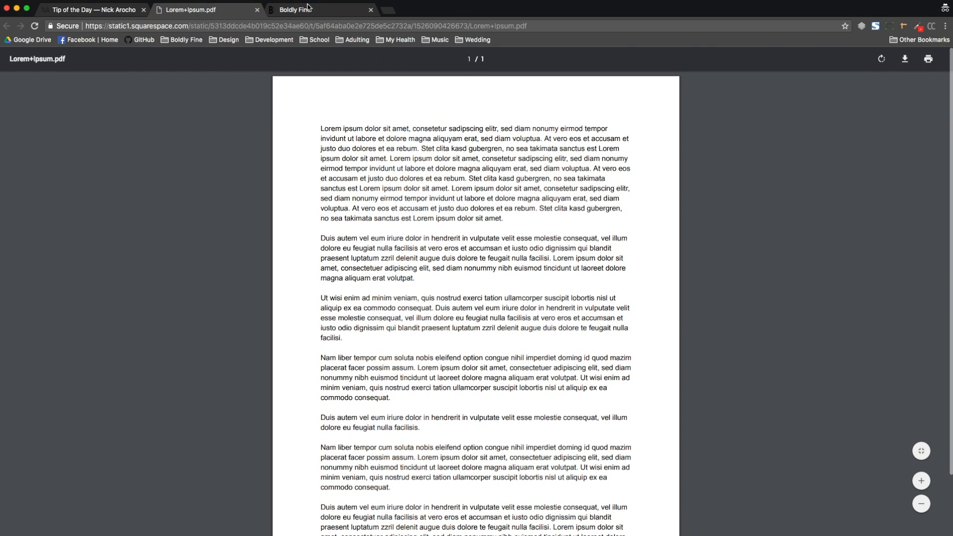
Step: Try downloading the opened PDF, cancel the save dialog, and close the PDF and Boldly Fine tabs
left_click(113, 11)
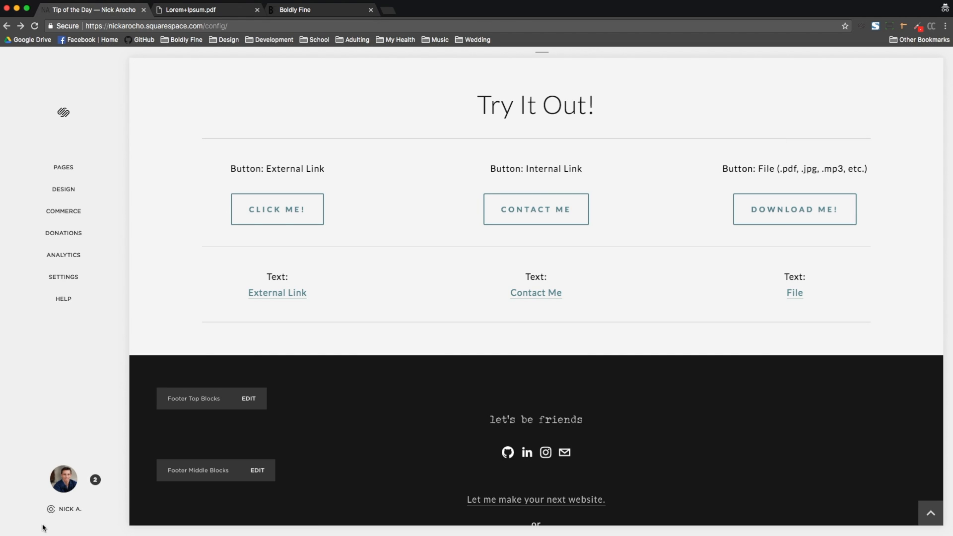
left_click(194, 10)
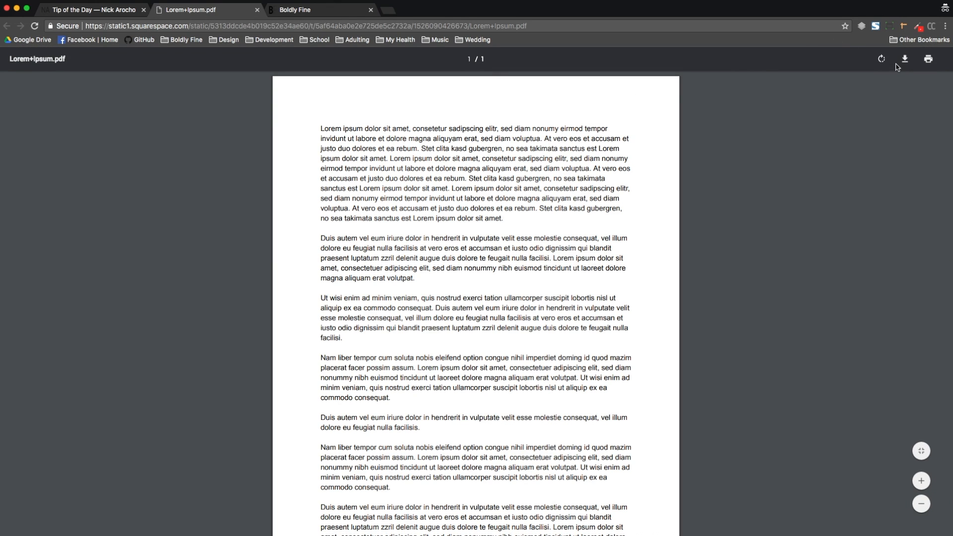
left_click(905, 59)
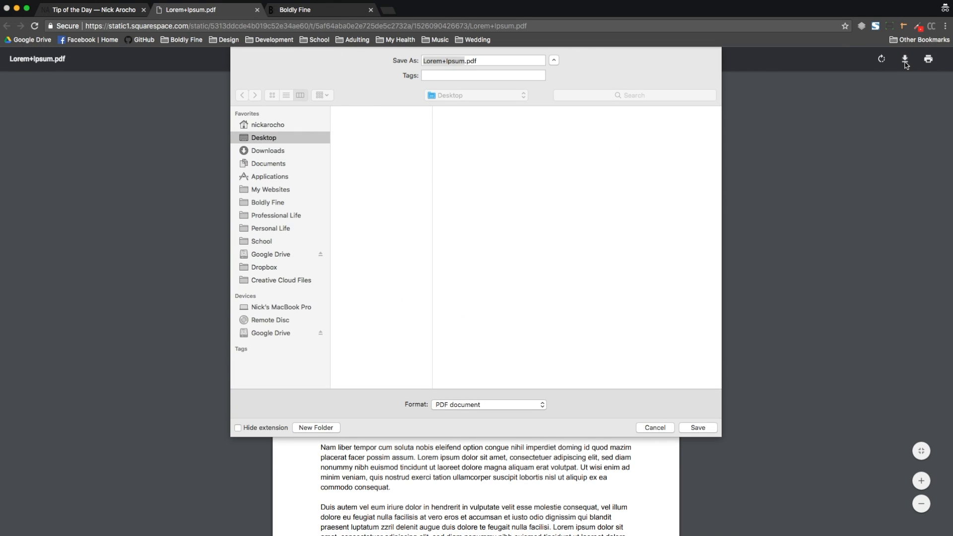
left_click(656, 430)
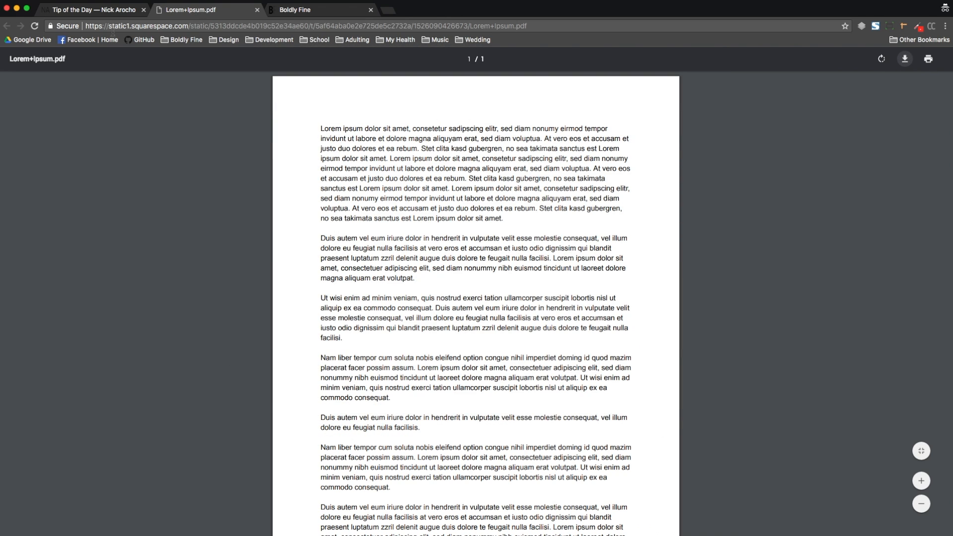
left_click(258, 10)
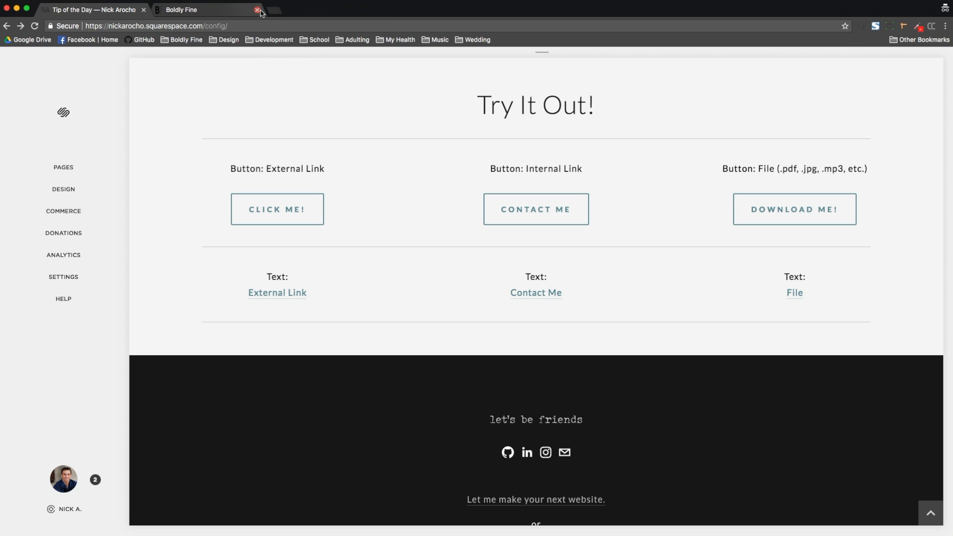
left_click(258, 10)
Step: Test the External Link and Contact Me text links, closing the YouTube tab and navigating back
scroll(534, 158, "down", 3)
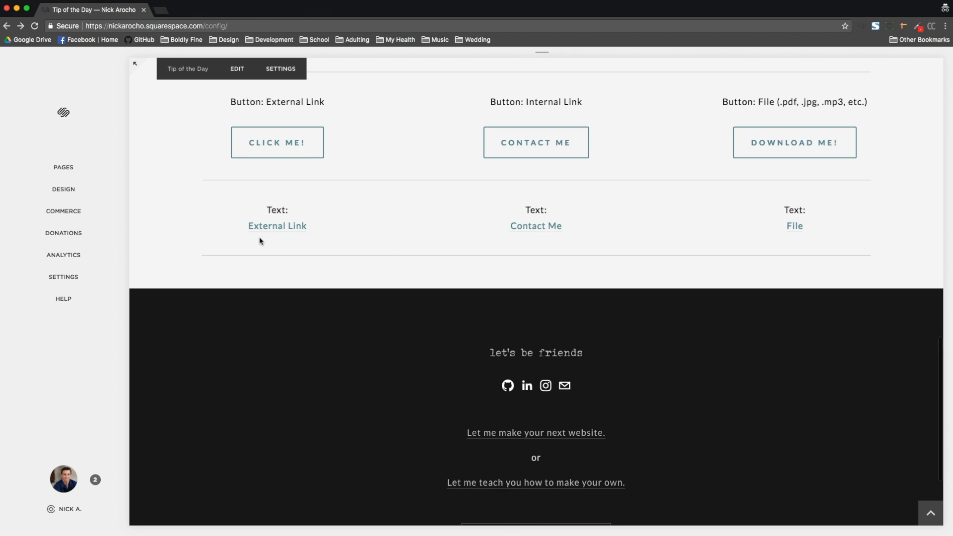
left_click(279, 226)
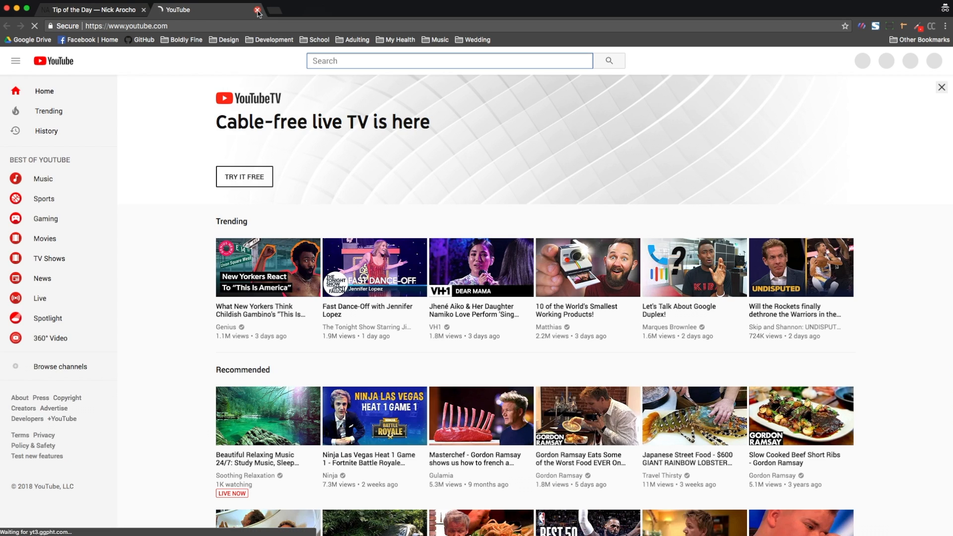
left_click(257, 10)
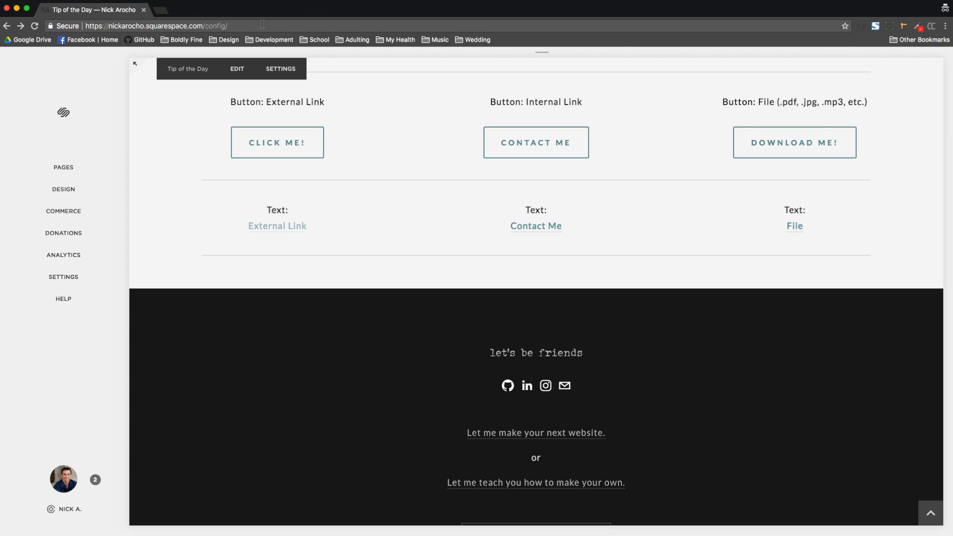
left_click(550, 229)
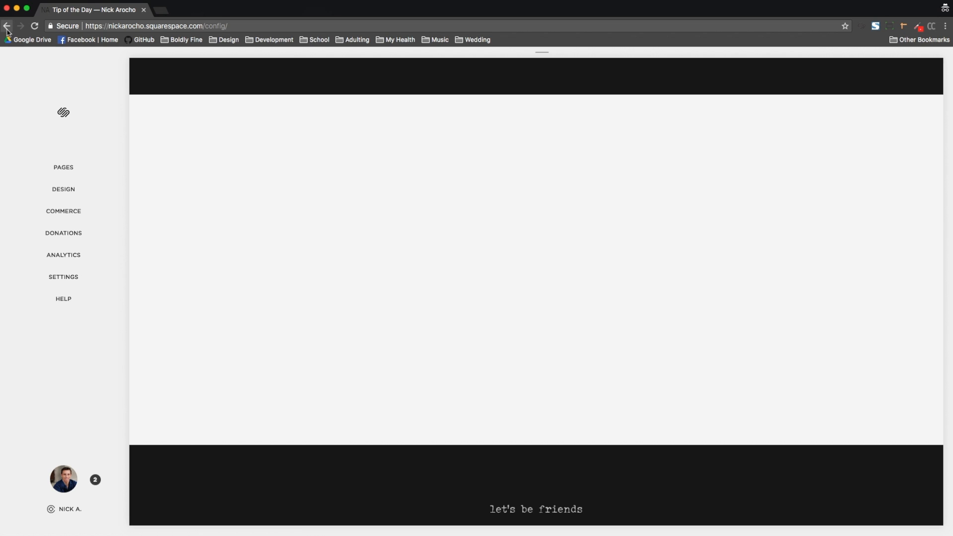
left_click(7, 26)
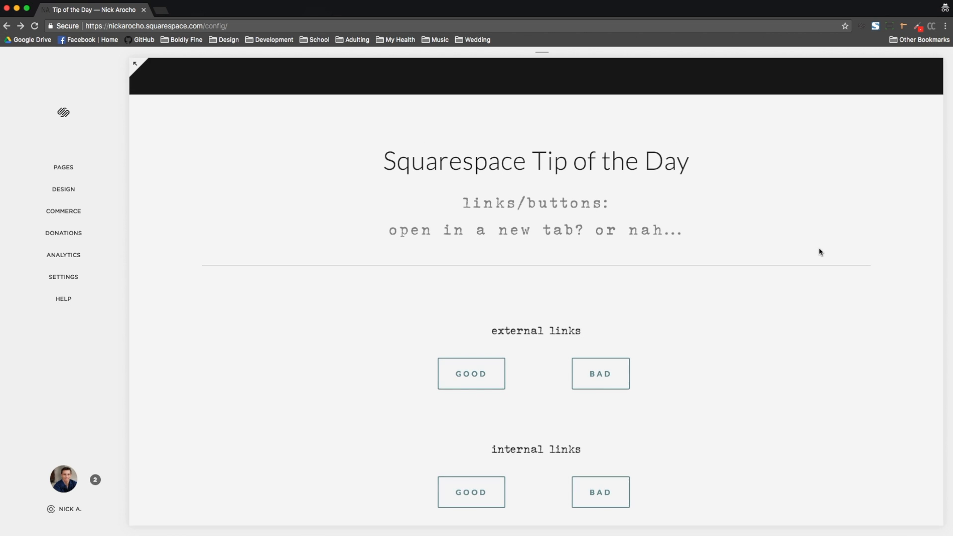
Step: Test the File text link, close the PDF tab it opens, and switch to the other browser window
scroll(624, 293, "down", 10)
scroll(623, 293, "down", 10)
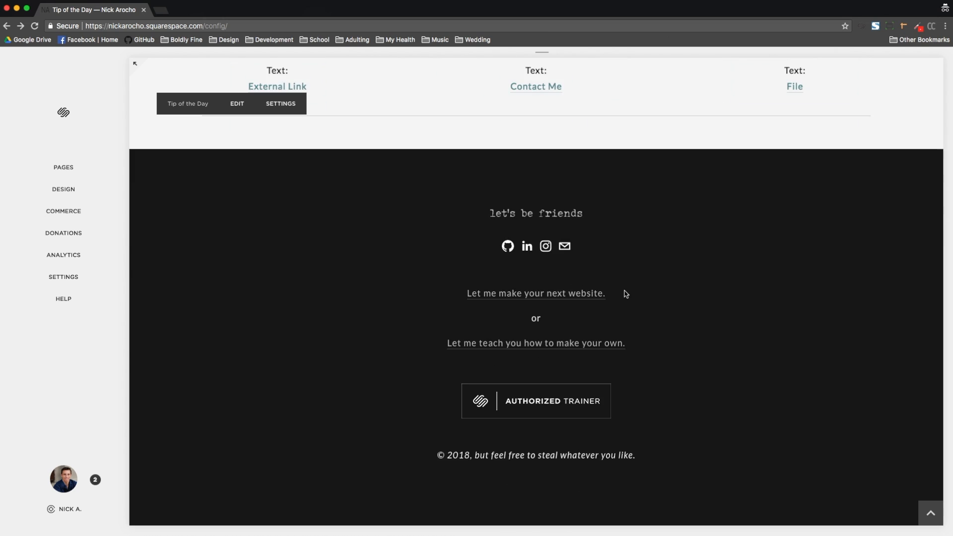
scroll(624, 293, "up", 5)
left_click(795, 319)
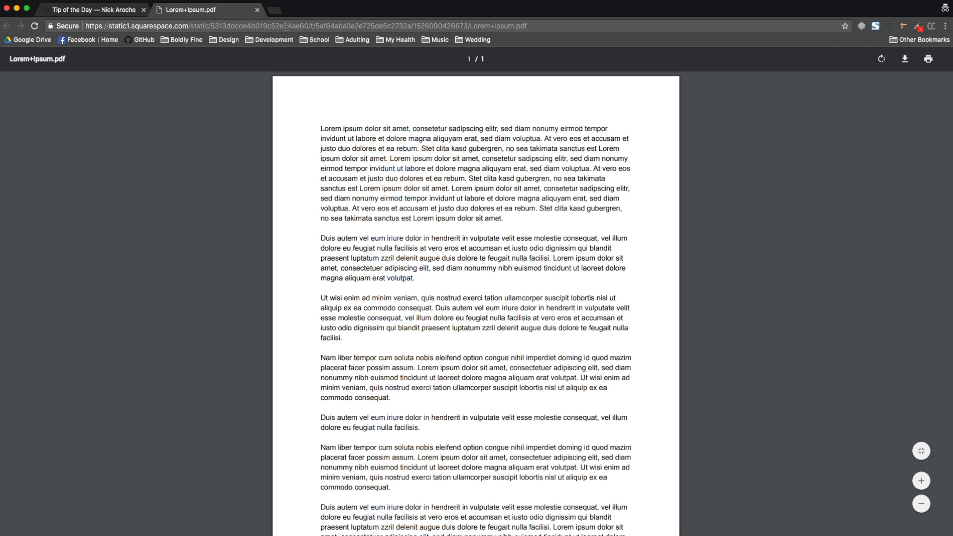
left_click(257, 9)
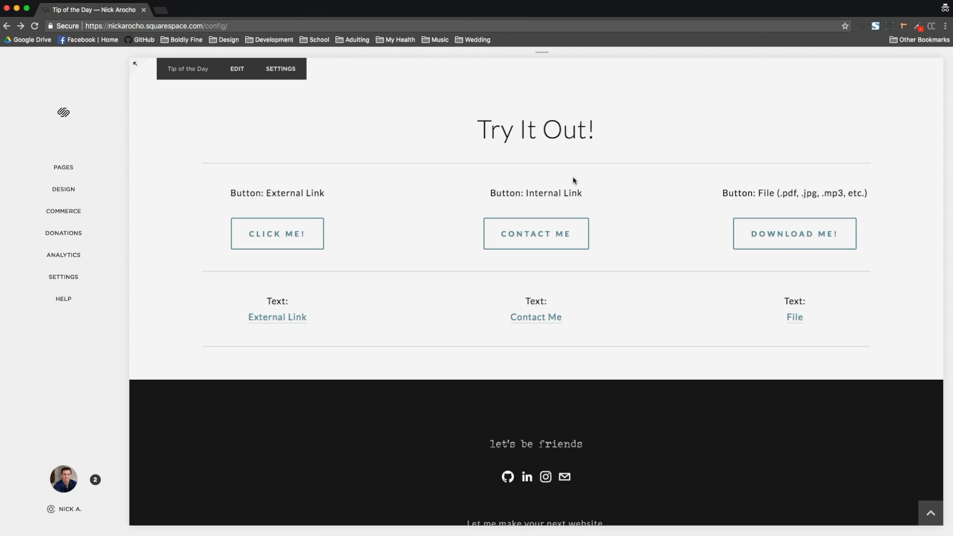
key("super+grave")
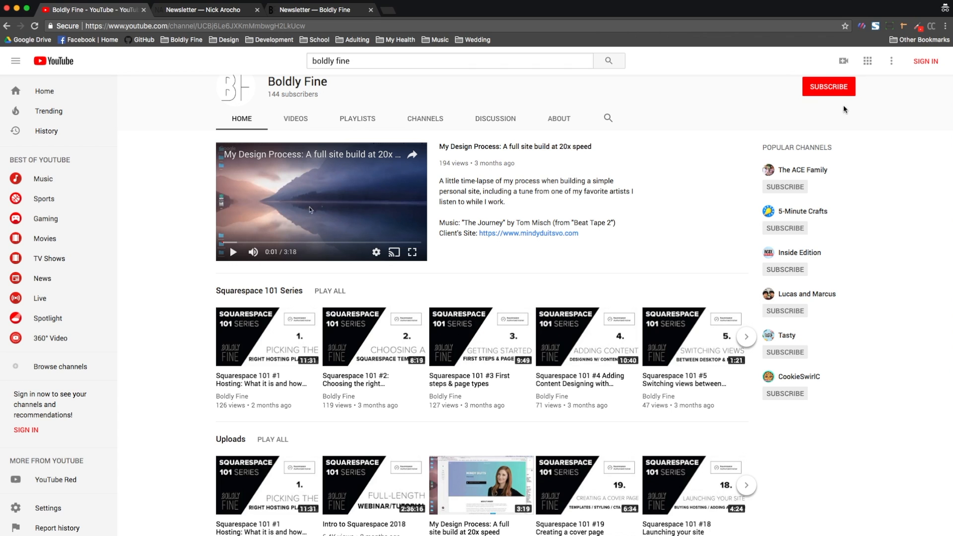
Step: Scroll through the Boldly Fine YouTube channel home page
scroll(819, 134, "up", 2)
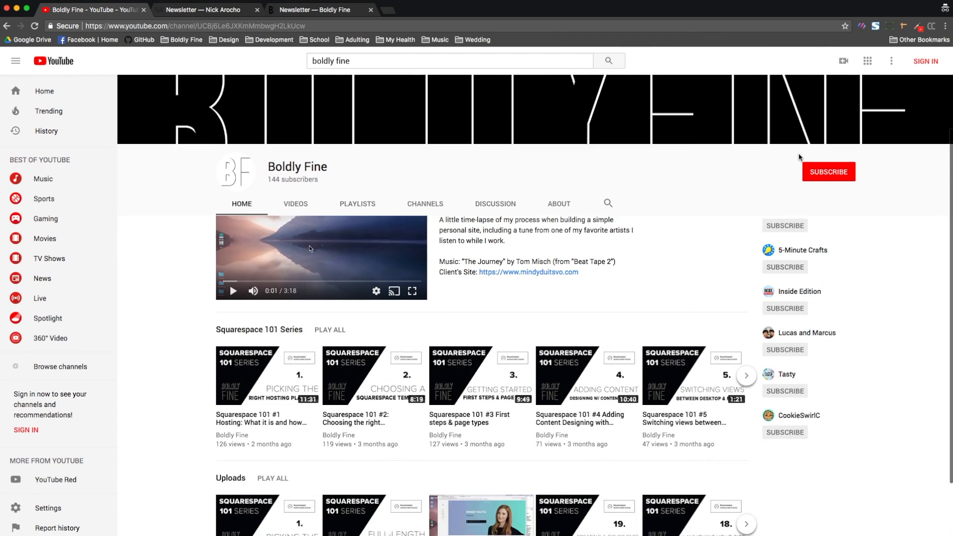
scroll(799, 156, "down", 3)
scroll(799, 157, "up", 3)
scroll(799, 157, "down", 3)
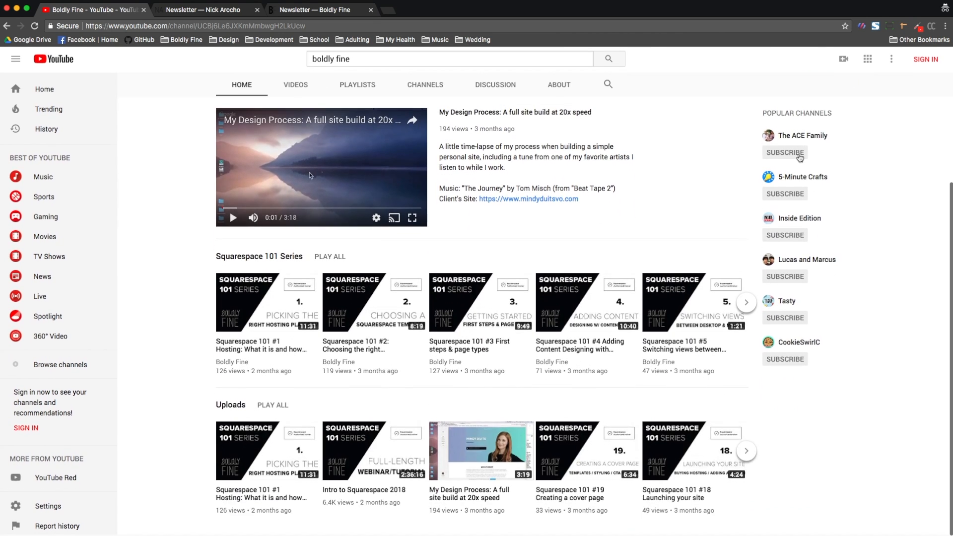
scroll(800, 157, "up", 3)
scroll(800, 157, "down", 2)
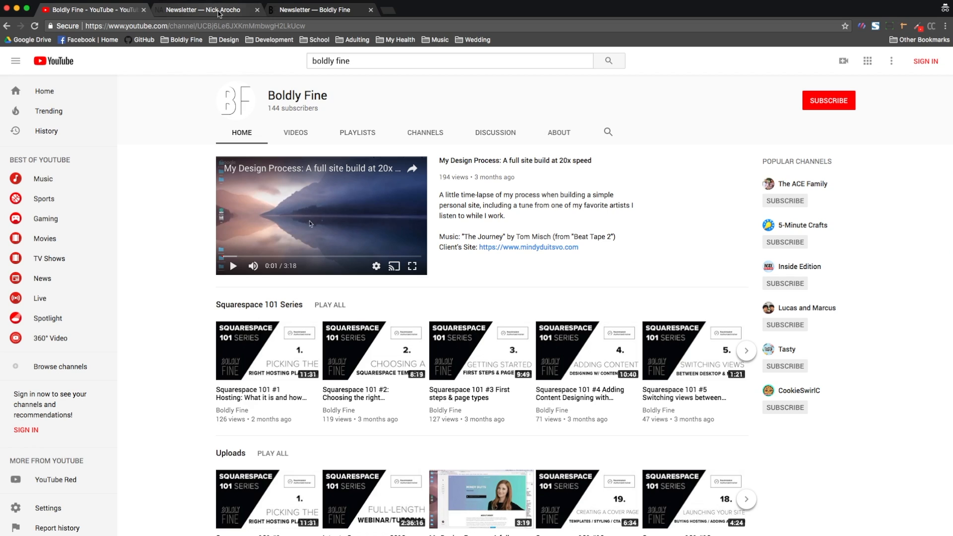
Step: Compare the Nick Arocho and Boldly Fine newsletter tabs, highlighting the 20% discount text, and return to the YouTube tab
left_click(218, 10)
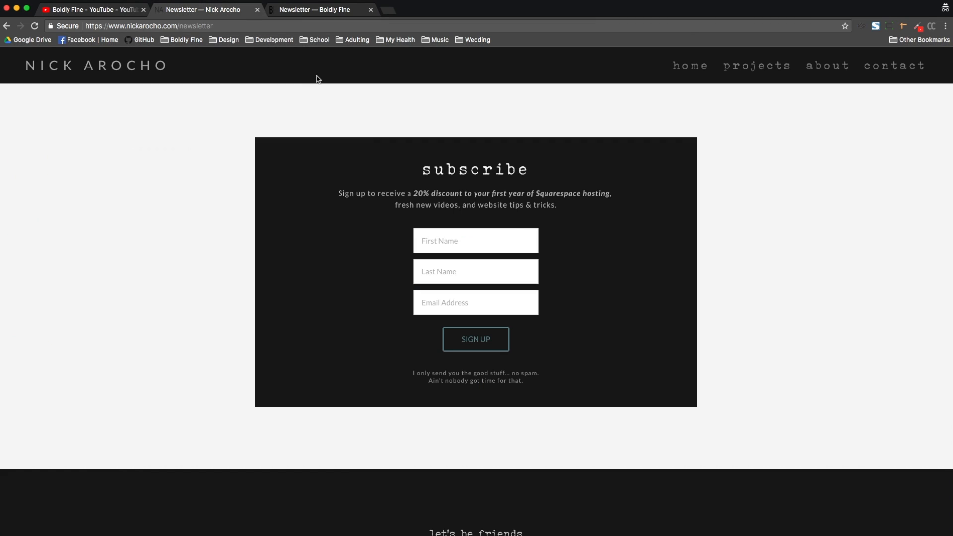
left_click_drag(413, 193, 610, 195)
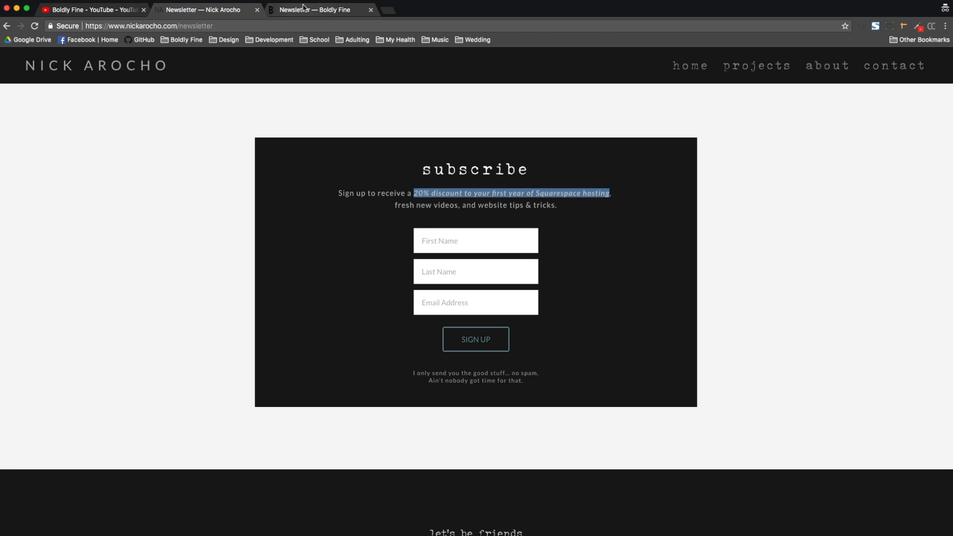
left_click(317, 15)
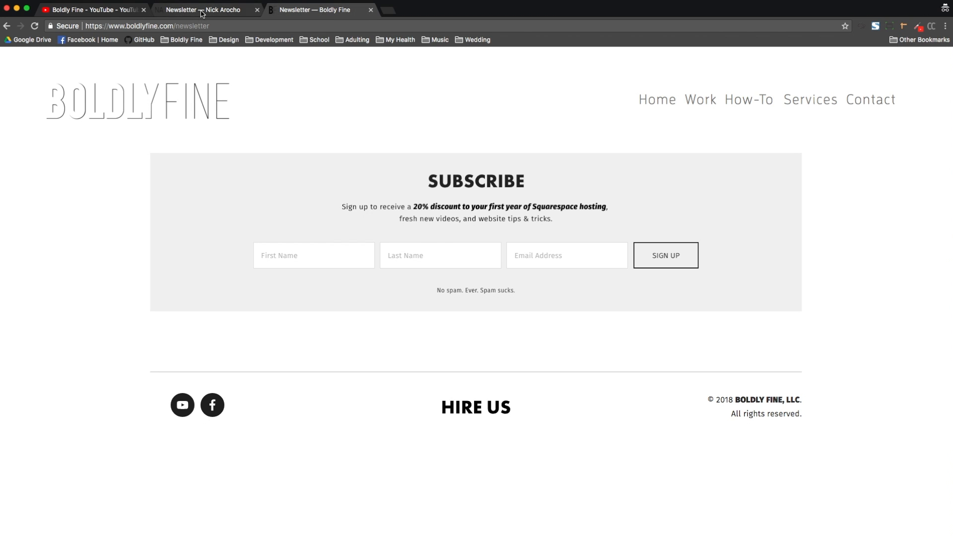
left_click(202, 11)
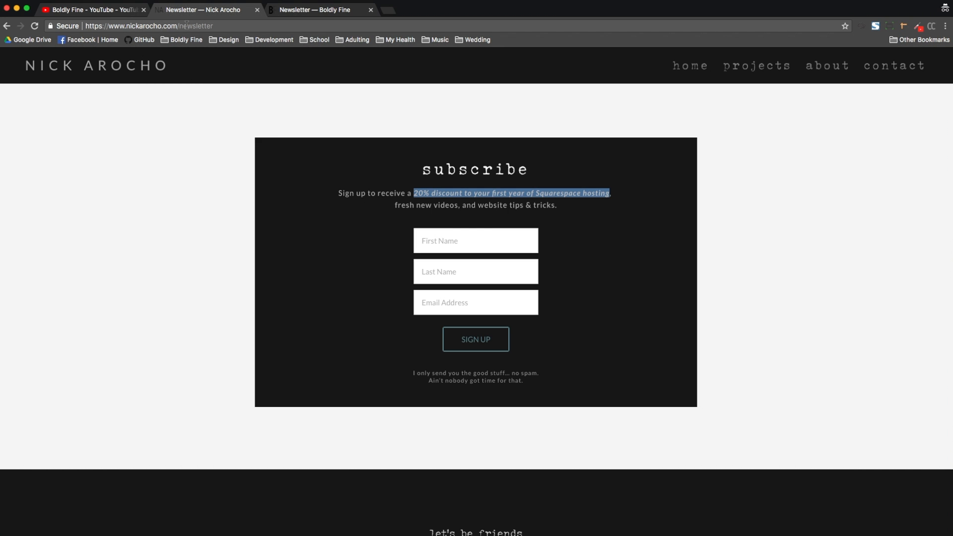
left_click(356, 10)
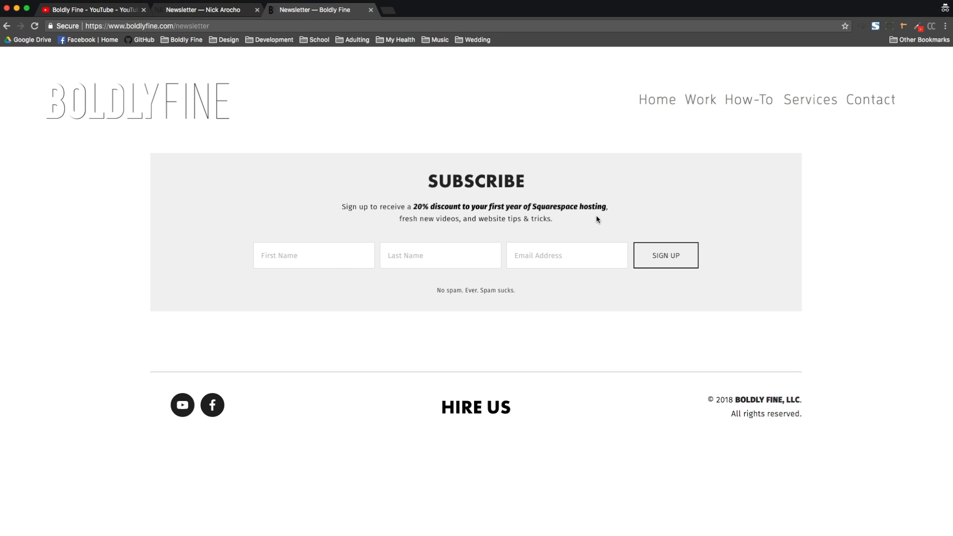
left_click(215, 11)
left_click(91, 10)
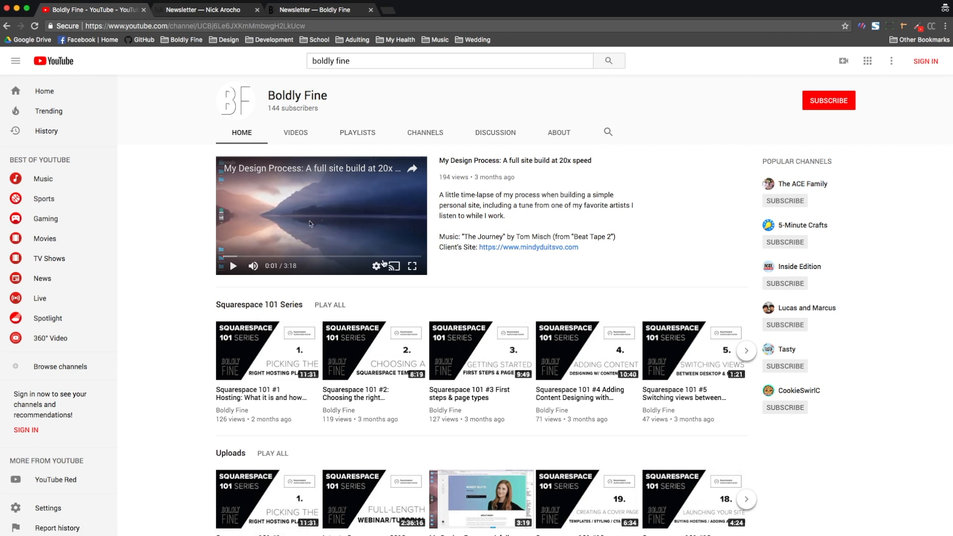
Step: Page forward through the Squarespace 101 Series carousel on the channel home page
scroll(391, 269, "down", 2)
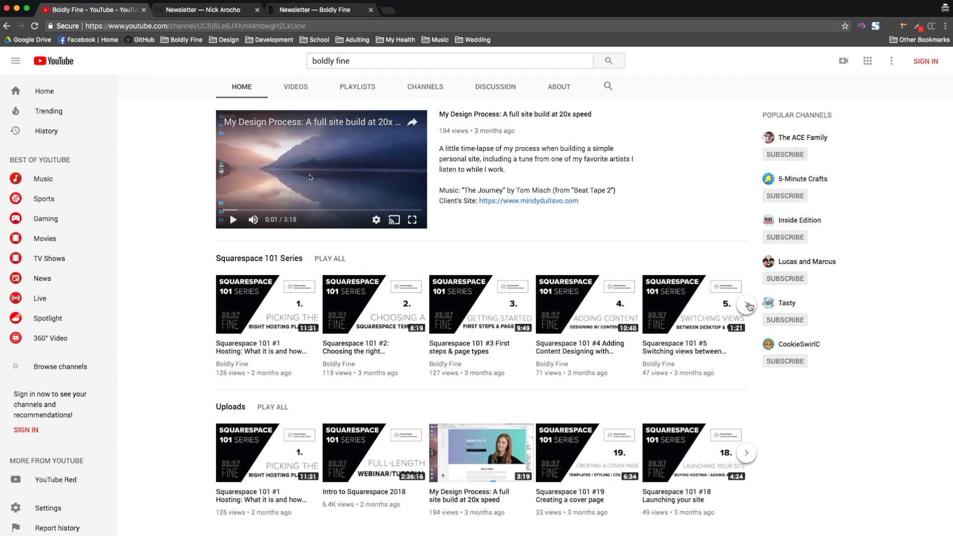
left_click(747, 305)
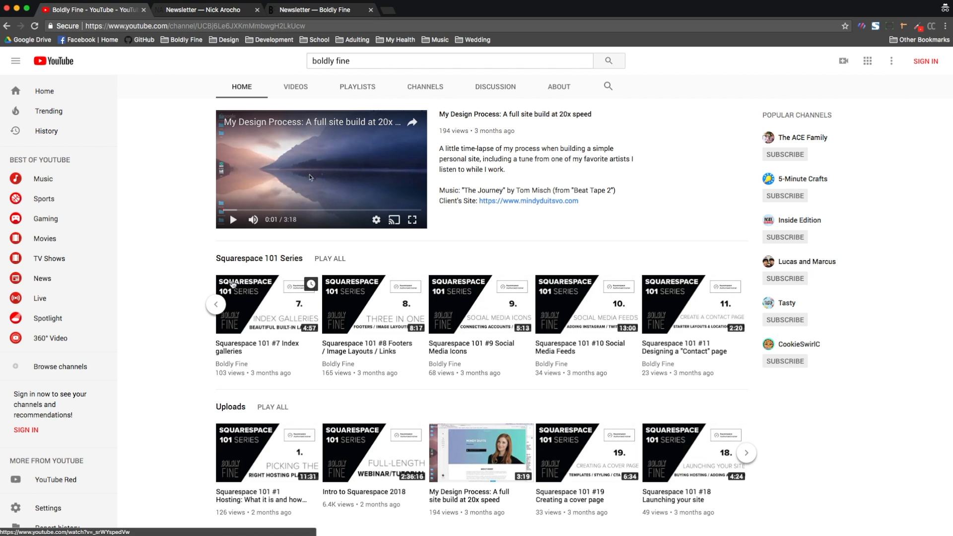
scroll(232, 284, "up", 4)
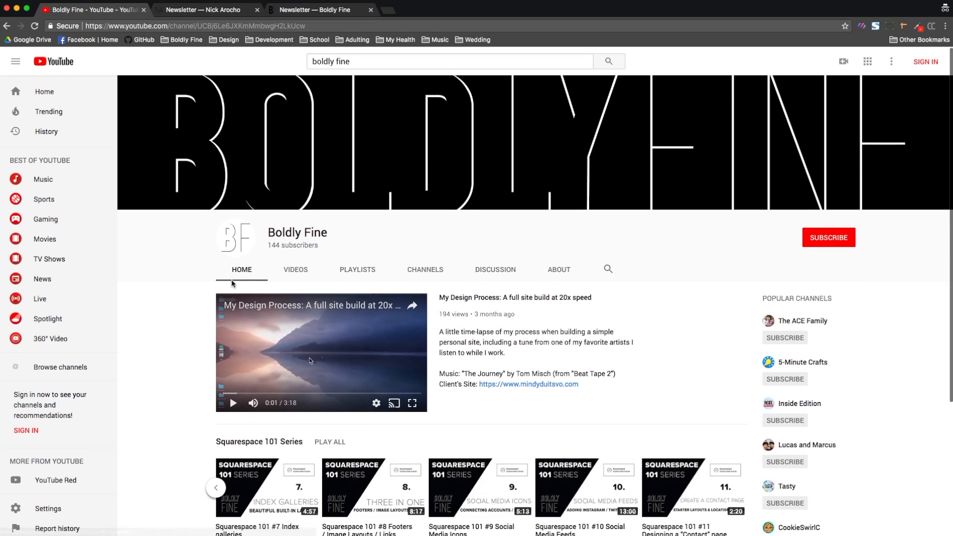
scroll(232, 284, "down", 4)
scroll(232, 284, "up", 1)
scroll(307, 280, "up", 3)
scroll(308, 281, "down", 3)
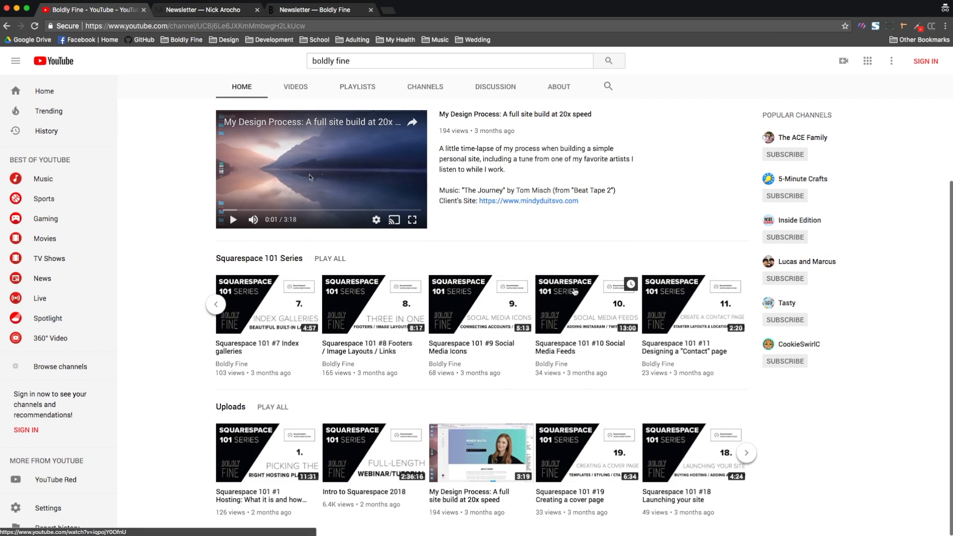
scroll(340, 330, "up", 3)
Step: Open the channel's Videos list and play the Complete Tutorial: How to build an online store with Squarespace video
left_click(281, 163)
scroll(294, 169, "down", 2)
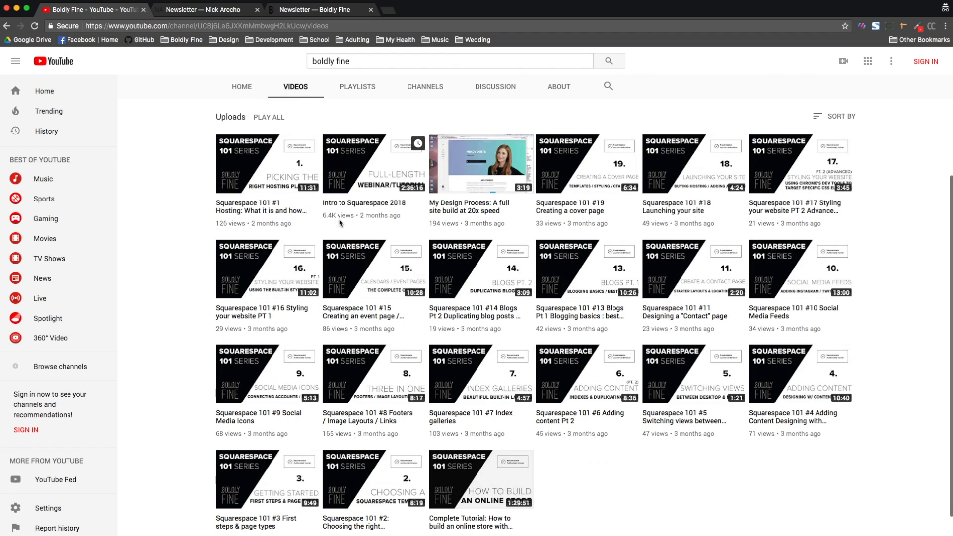
scroll(341, 222, "down", 2)
scroll(340, 219, "up", 4)
scroll(339, 219, "down", 5)
left_click(486, 451)
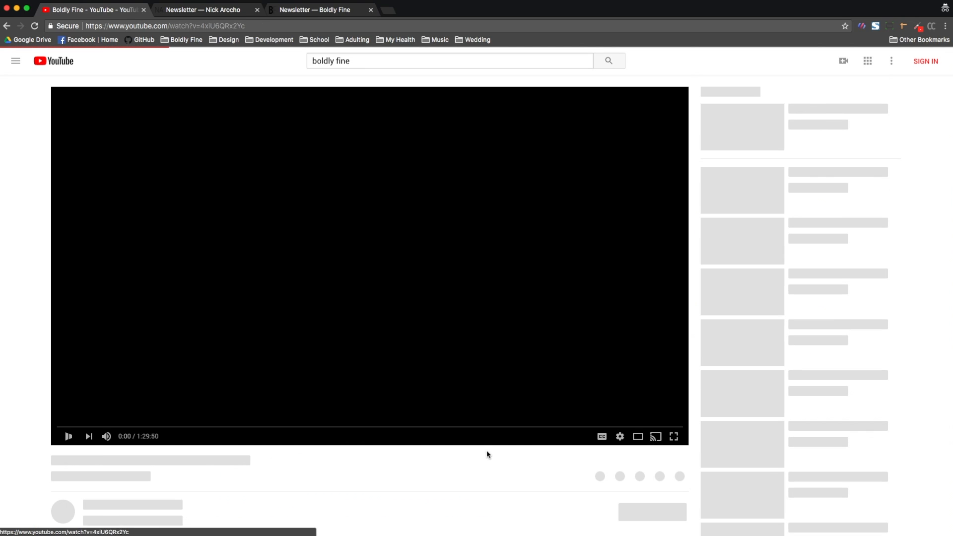
left_click(69, 437)
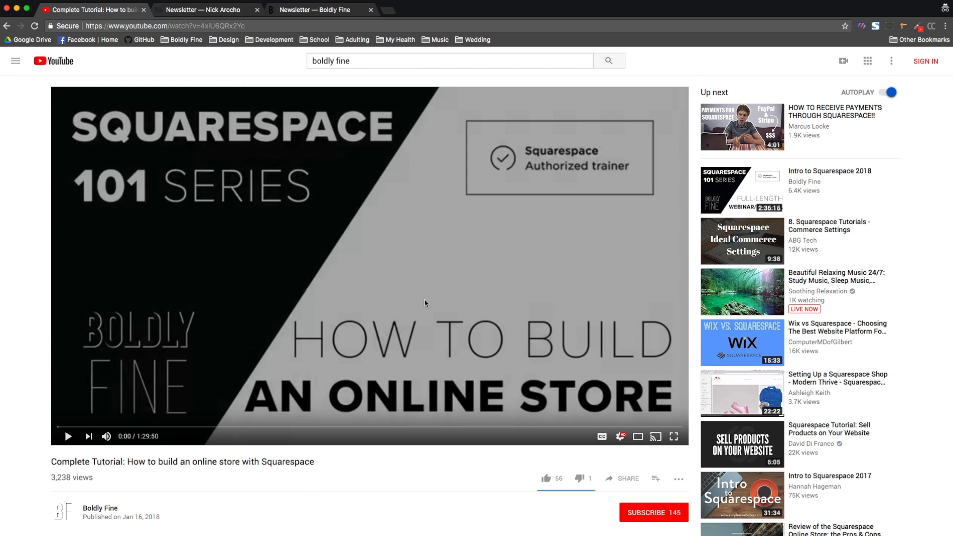